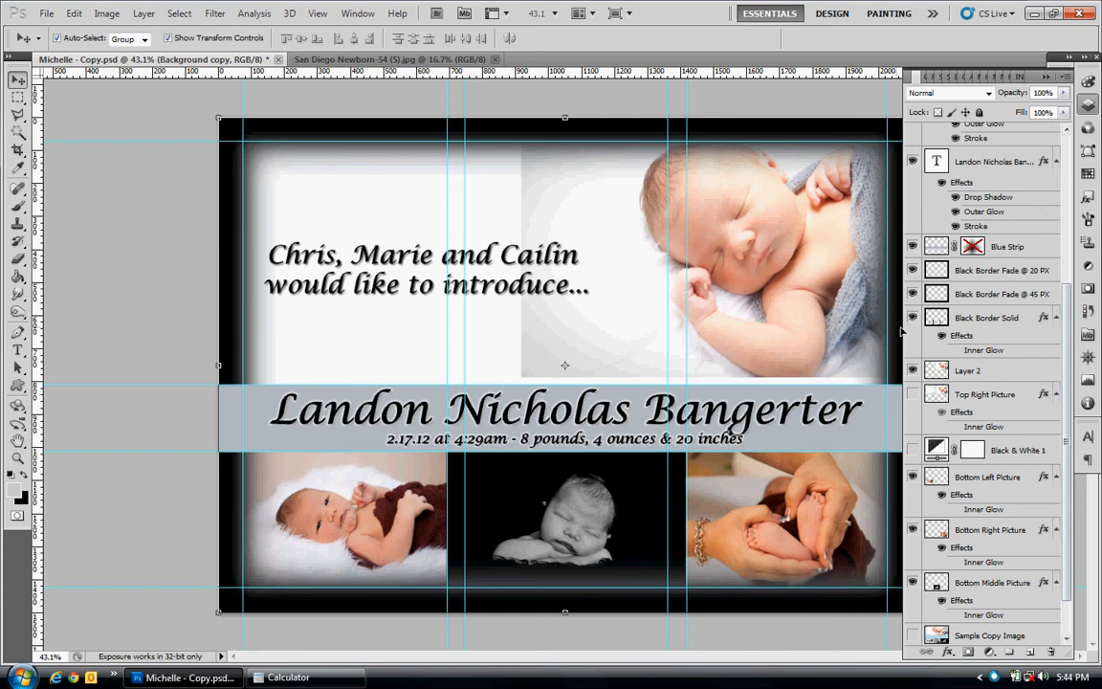
# Hide all text, border and picture layers, keep Background copy visible, and show the Sample Copy Image layer.
pyautogui.moveTo(916, 318); pyautogui.dragTo(920, 127)
pyautogui.scroll(-10, 1064, 413)
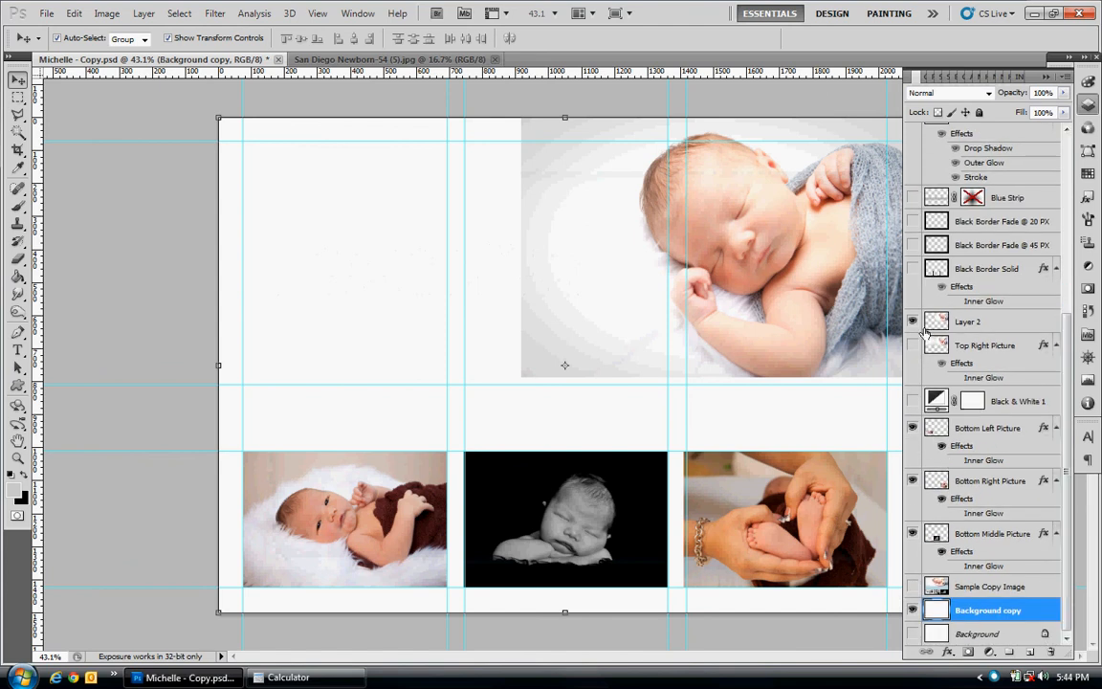
pyautogui.moveTo(917, 321); pyautogui.dragTo(916, 537)
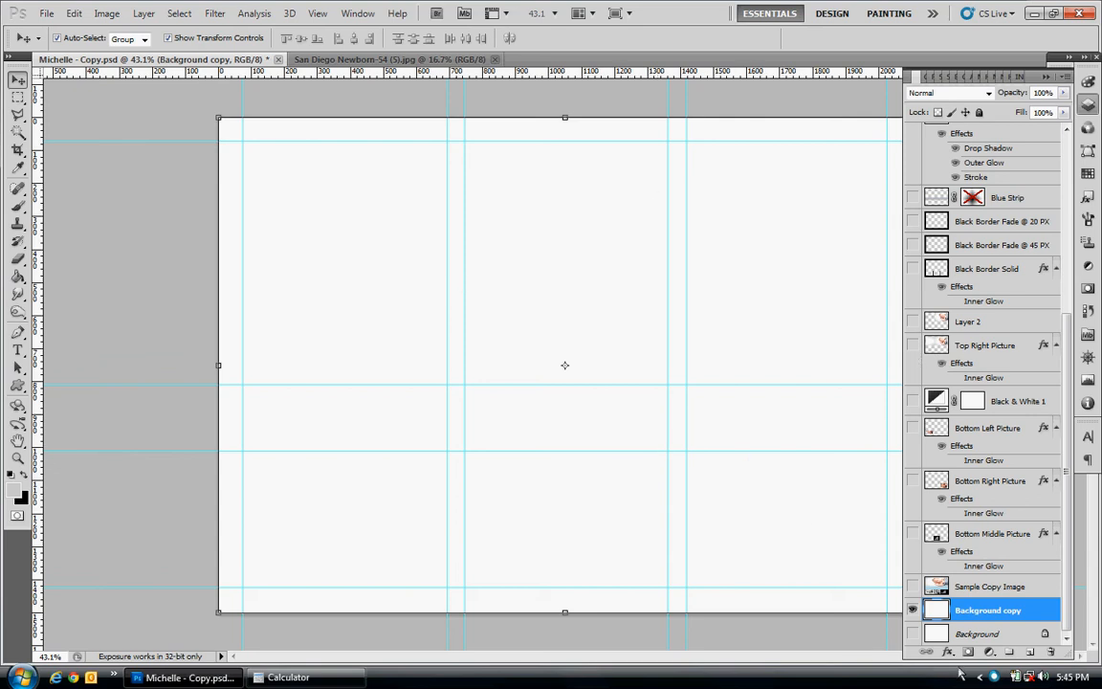
pyautogui.click(914, 586)
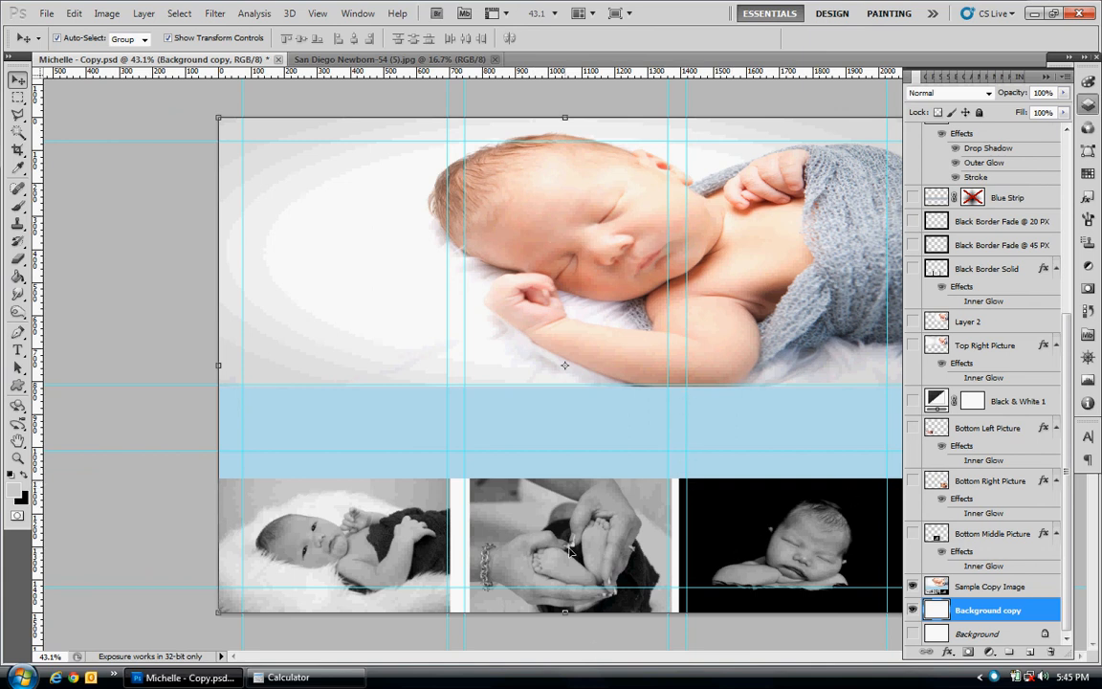
pyautogui.hotkey('ctrl', '-')
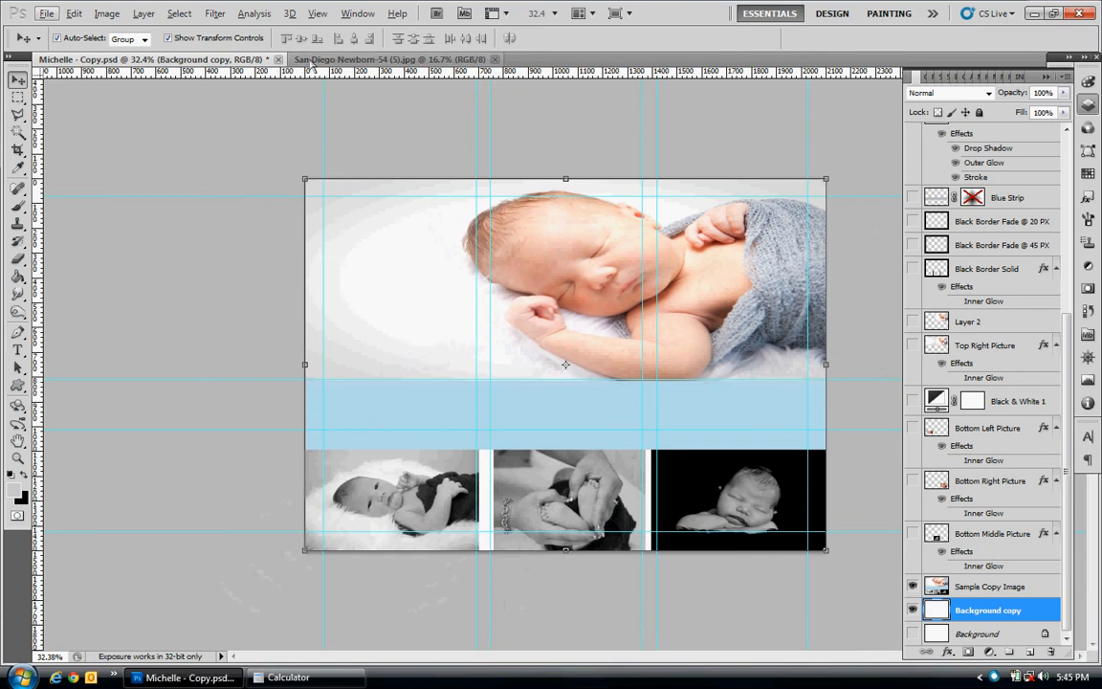
# Copy the entire San Diego Newborn-54 (5).jpg photo into the card document and place its layer directly above Sample Copy Image.
pyautogui.click(287, 59)
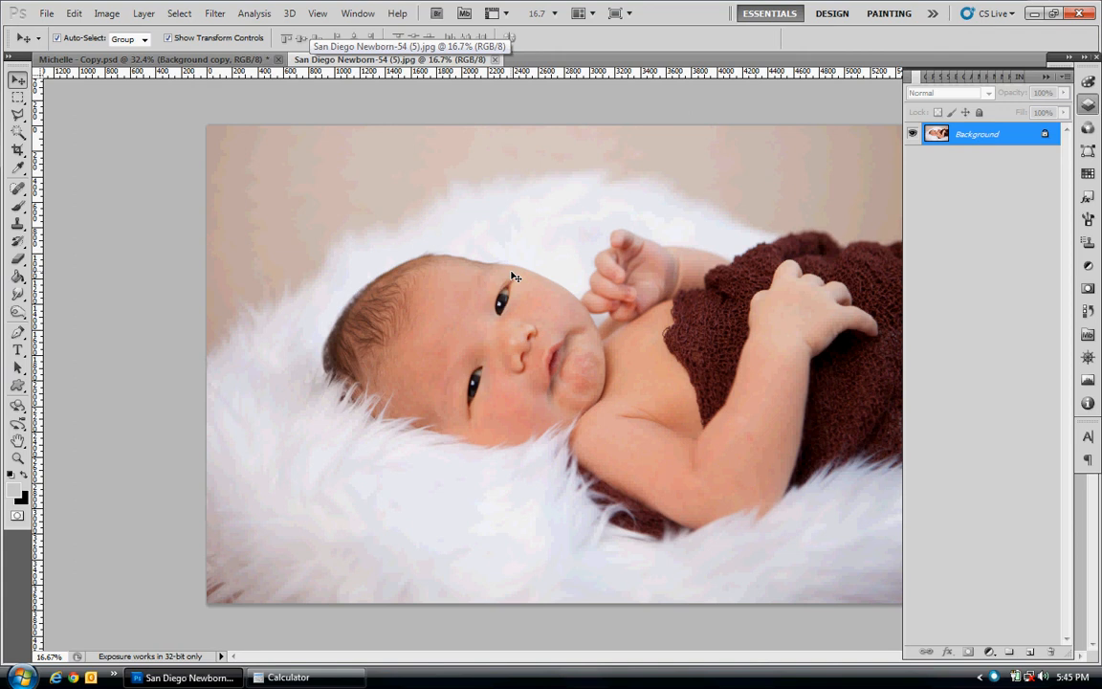
pyautogui.hotkey('ctrl', 'a')
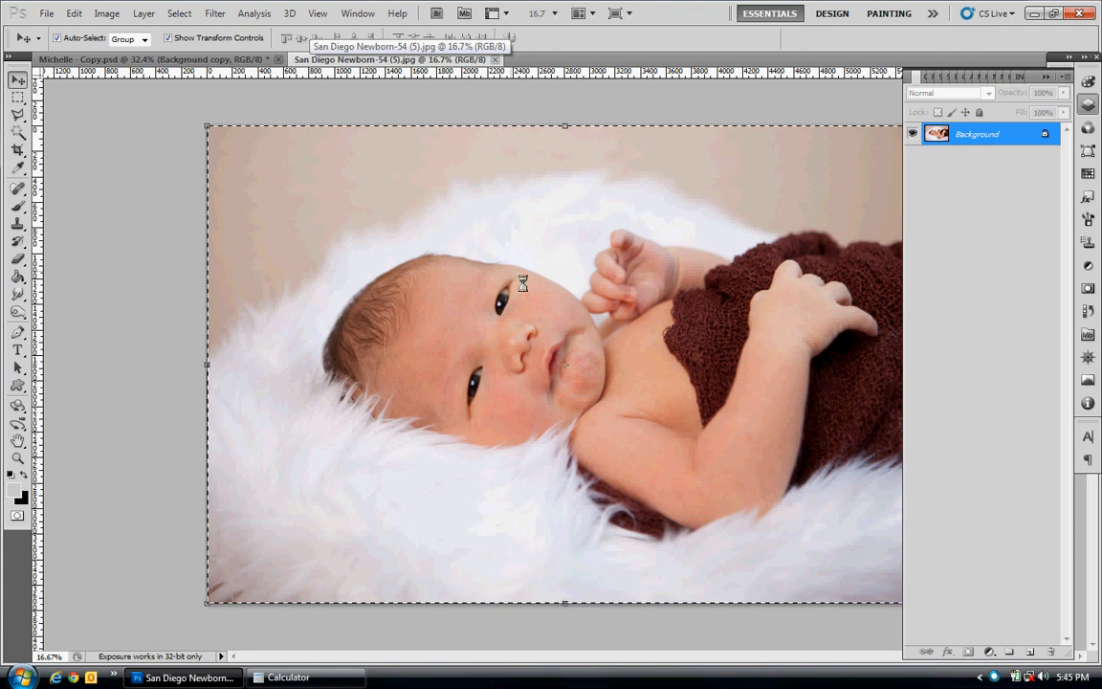
pyautogui.click(182, 60)
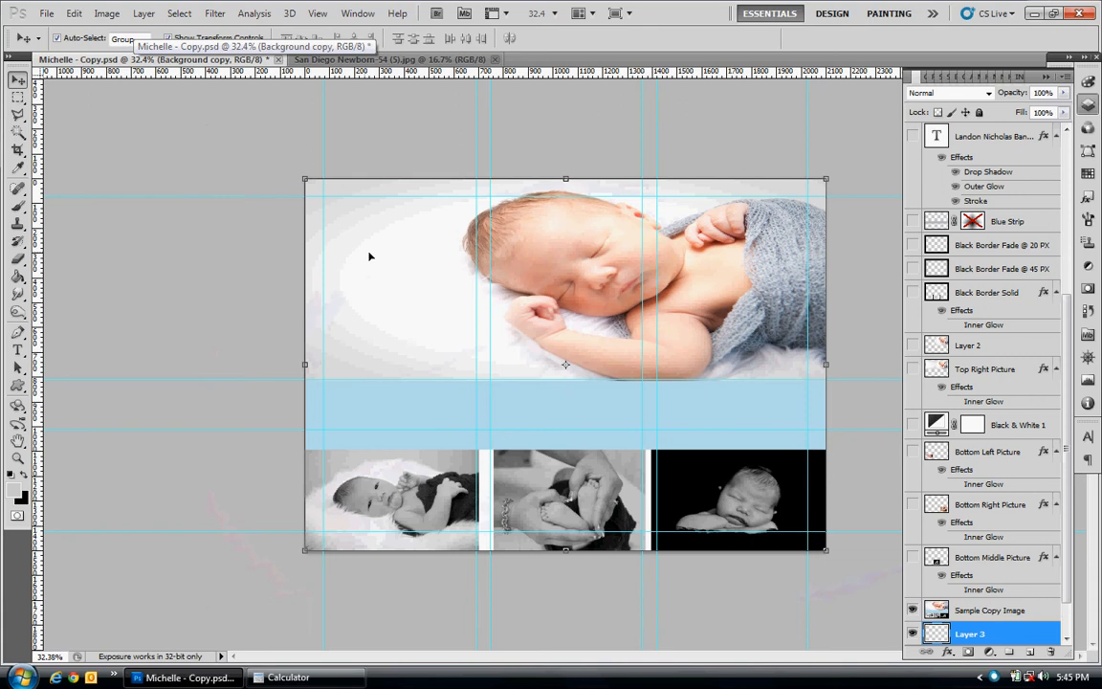
pyautogui.hotkey('ctrl', 'v')
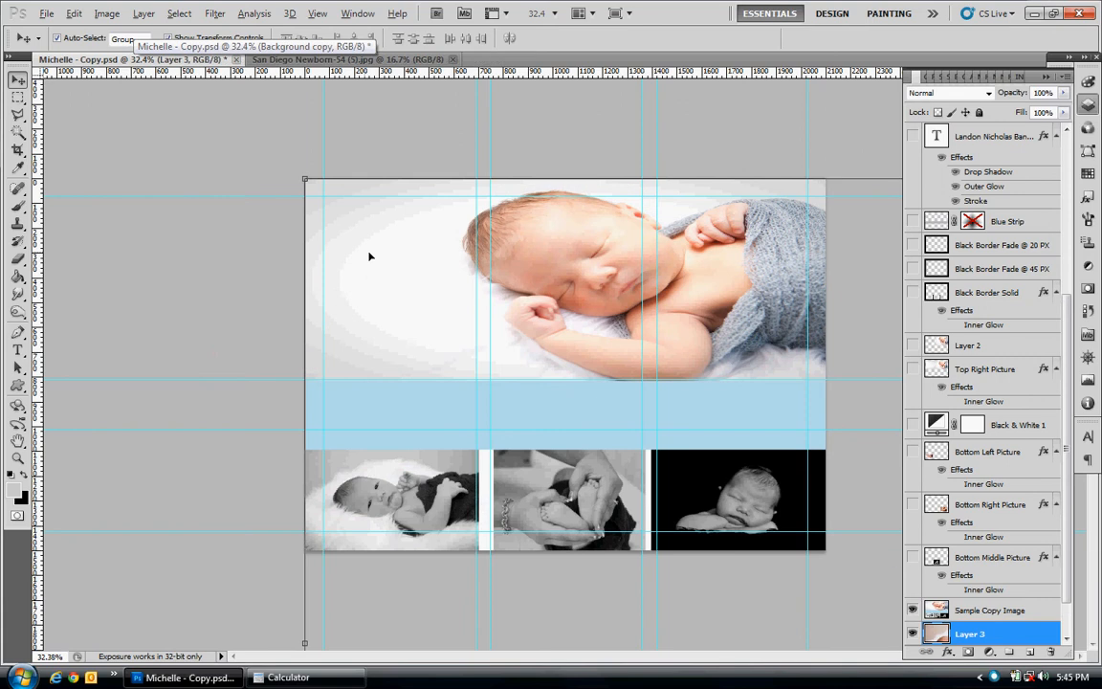
pyautogui.scroll(-4, 368, 257)
pyautogui.scroll(-4, 365, 257)
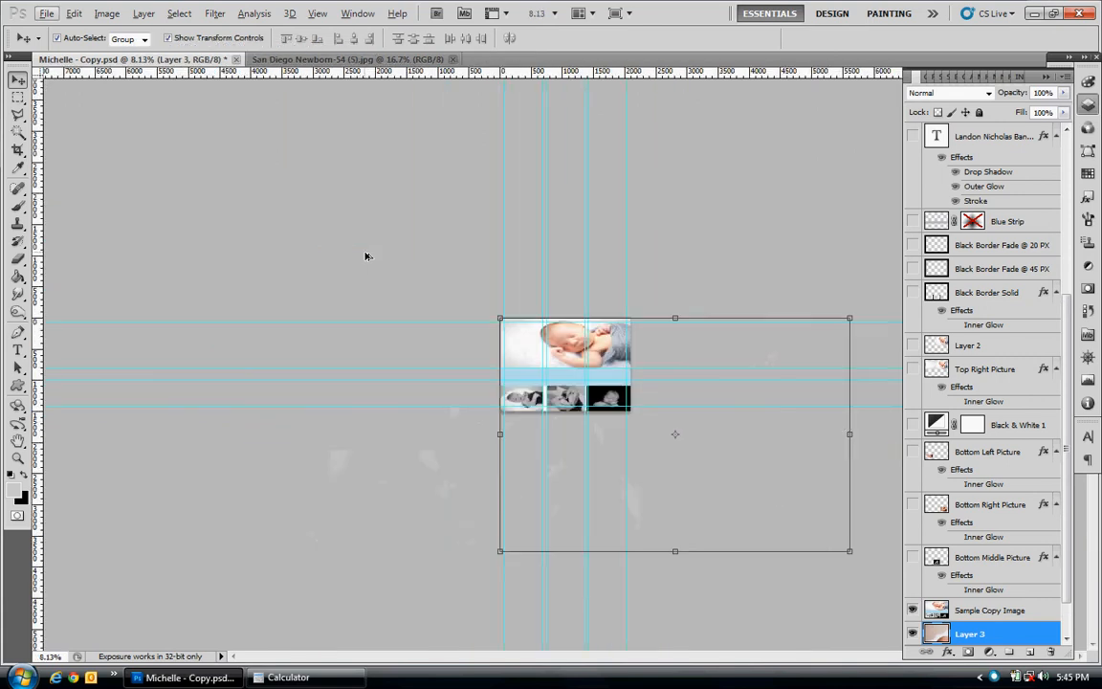
pyautogui.moveTo(972, 633); pyautogui.dragTo(974, 610)
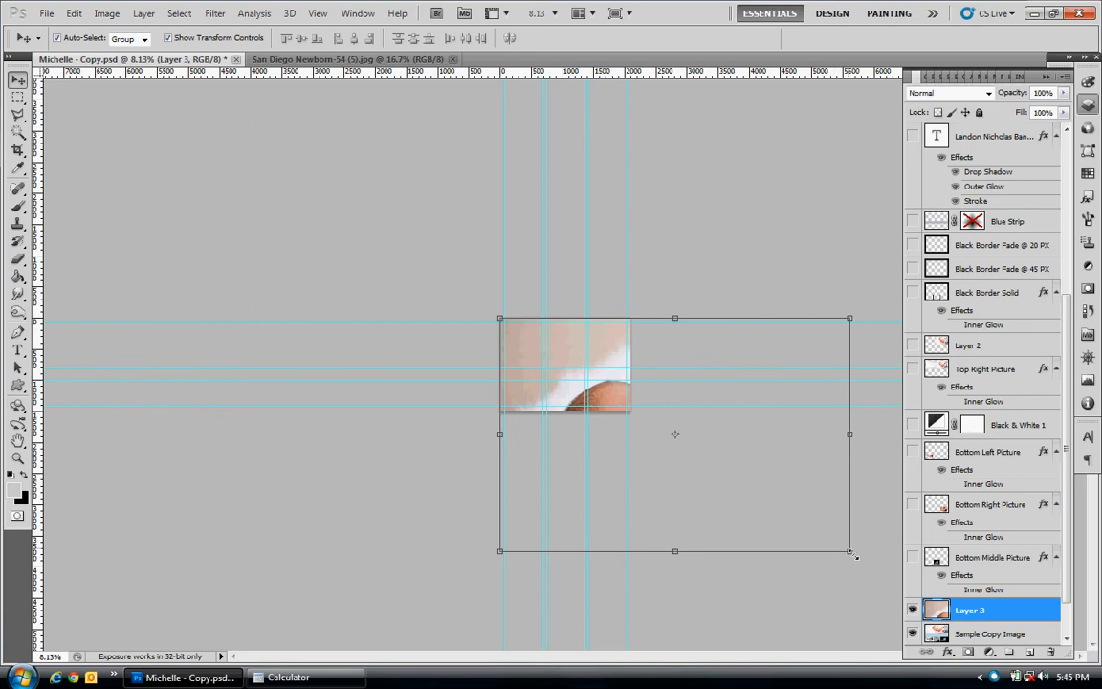
# Scale the pasted newborn photo proportionally to 12.16% and place it over the sample's lower-left picture.
pyautogui.moveTo(849, 552); pyautogui.dragTo(754, 487)
pyautogui.moveTo(628, 466); pyautogui.dragTo(567, 381)
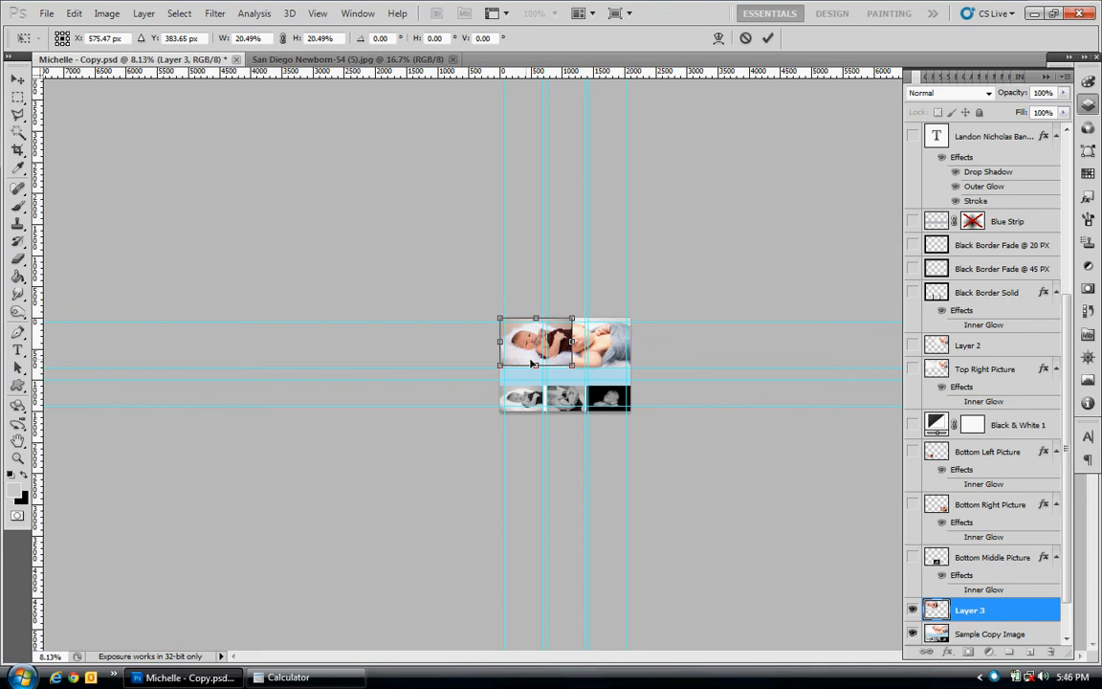
pyautogui.moveTo(536, 354); pyautogui.dragTo(552, 383)
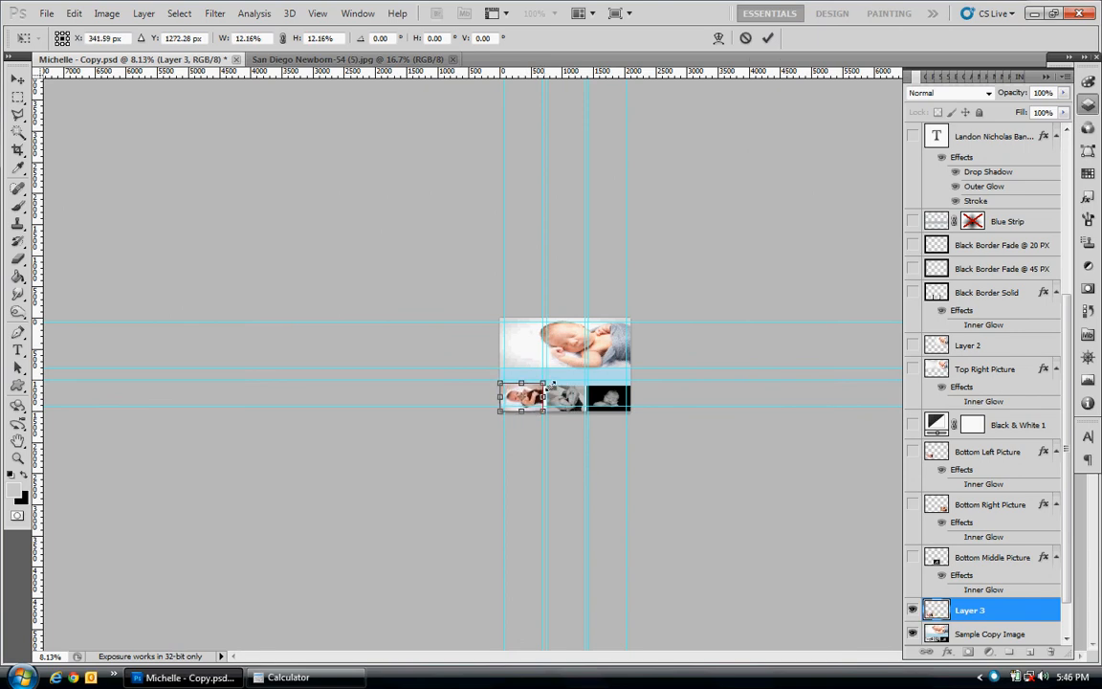
pyautogui.press('Return')
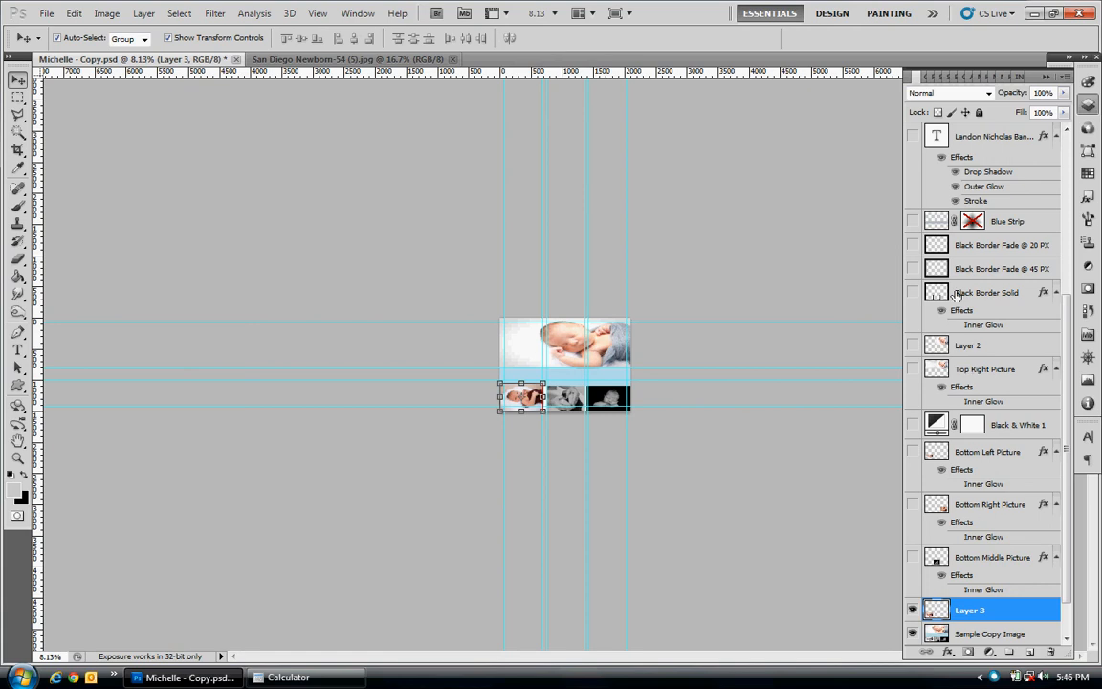
# Show Layer 2 and fit the pasted newborn photo between the lower-left guides, scaling it proportionally to 91.85%.
pyautogui.scroll(-2, 964, 306)
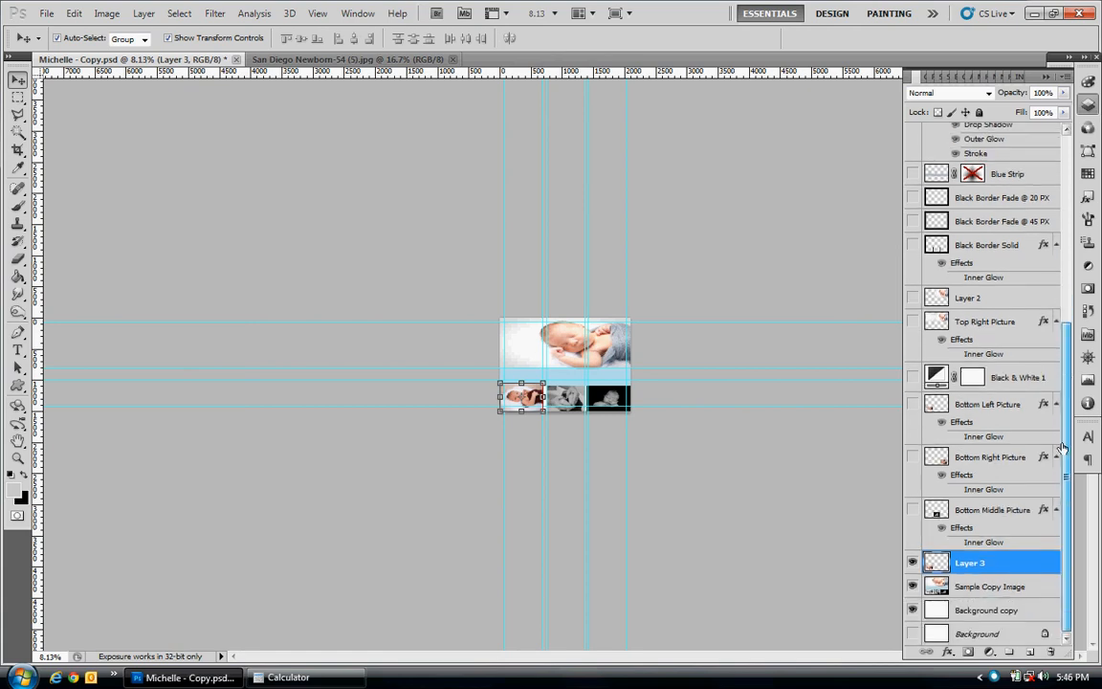
pyautogui.click(913, 297)
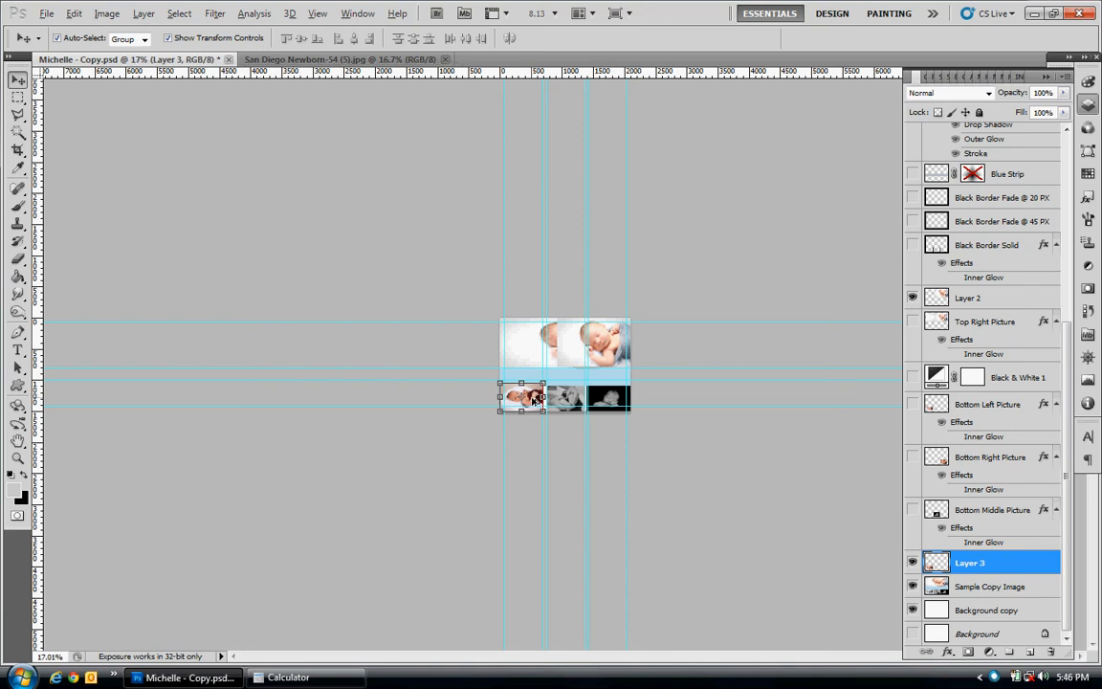
pyautogui.scroll(5, 539, 400)
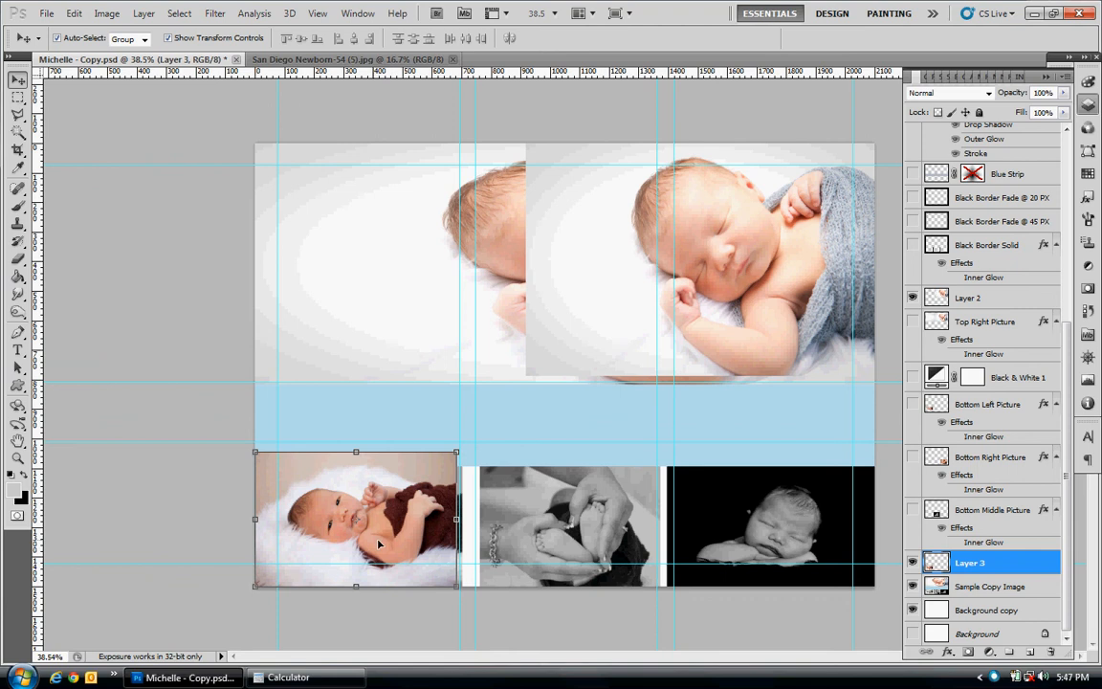
pyautogui.moveTo(390, 531); pyautogui.dragTo(398, 500)
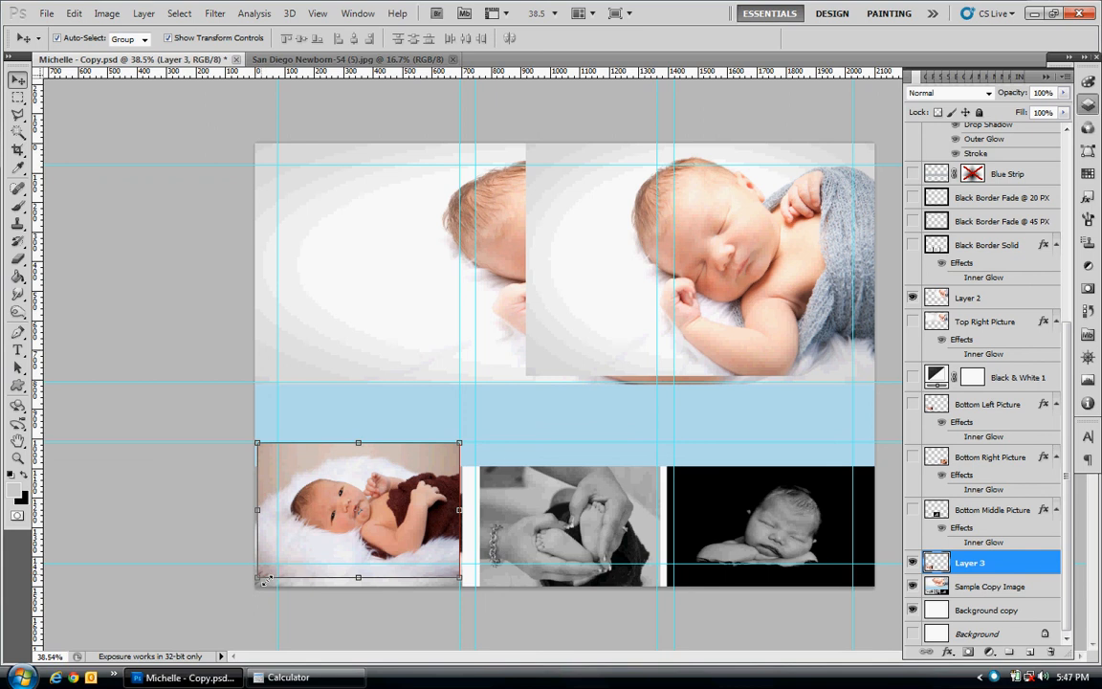
pyautogui.moveTo(257, 577); pyautogui.dragTo(279, 572)
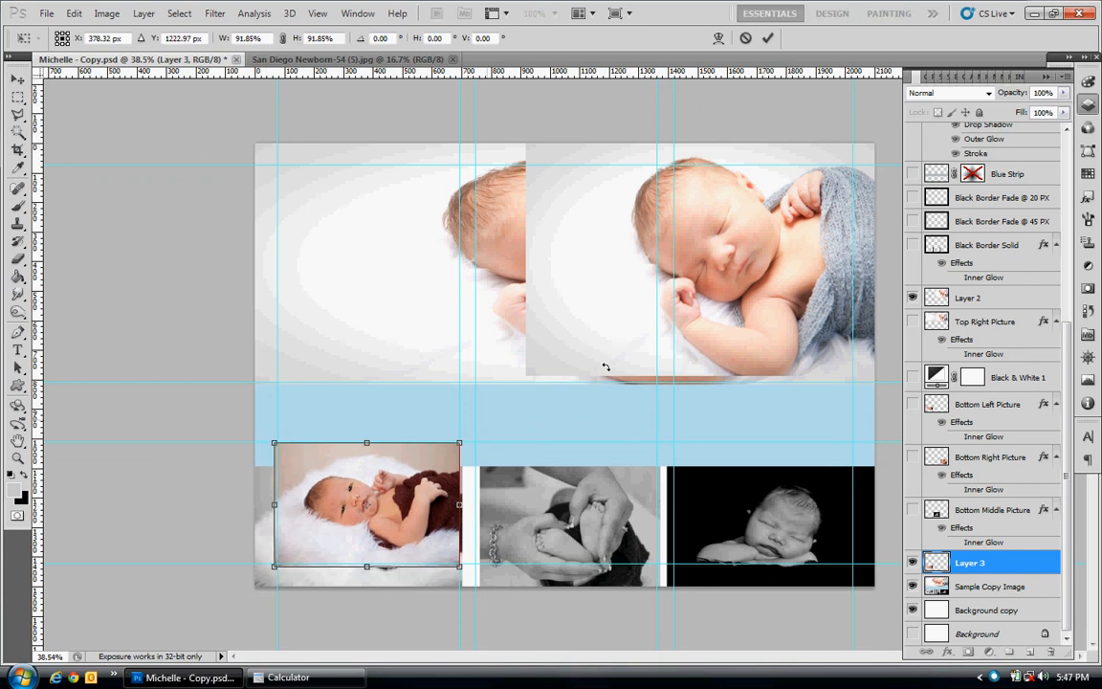
pyautogui.click(767, 38)
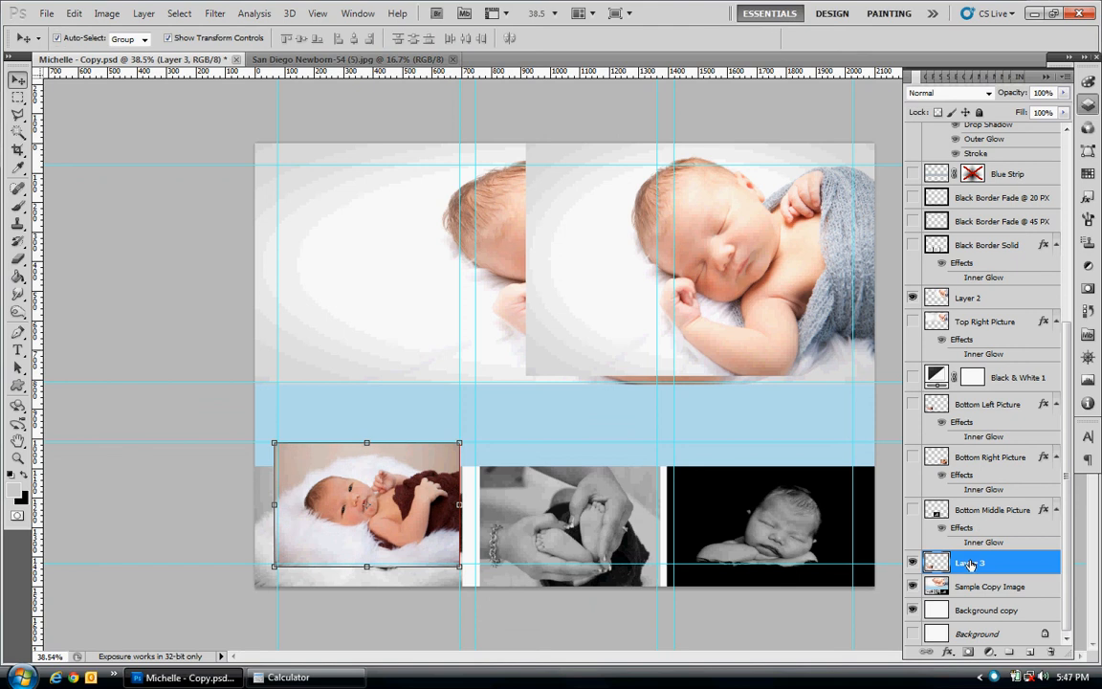
# Delete the pasted Layer 3 and show the existing Bottom Left Picture layer in its place.
pyautogui.press('Delete')
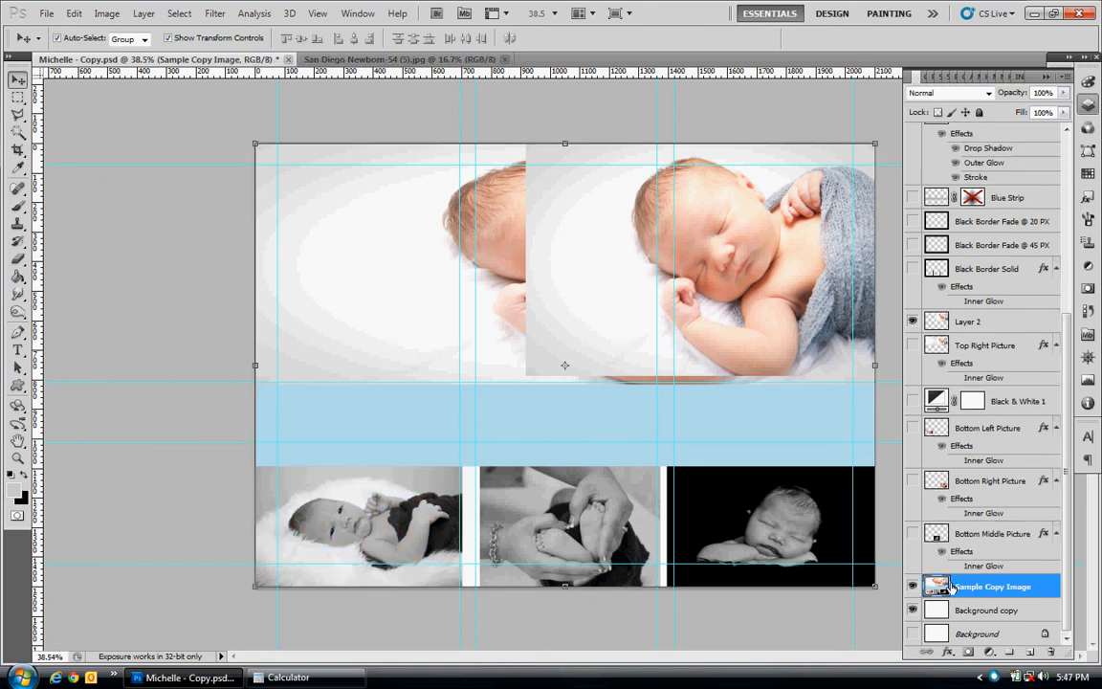
pyautogui.click(914, 534)
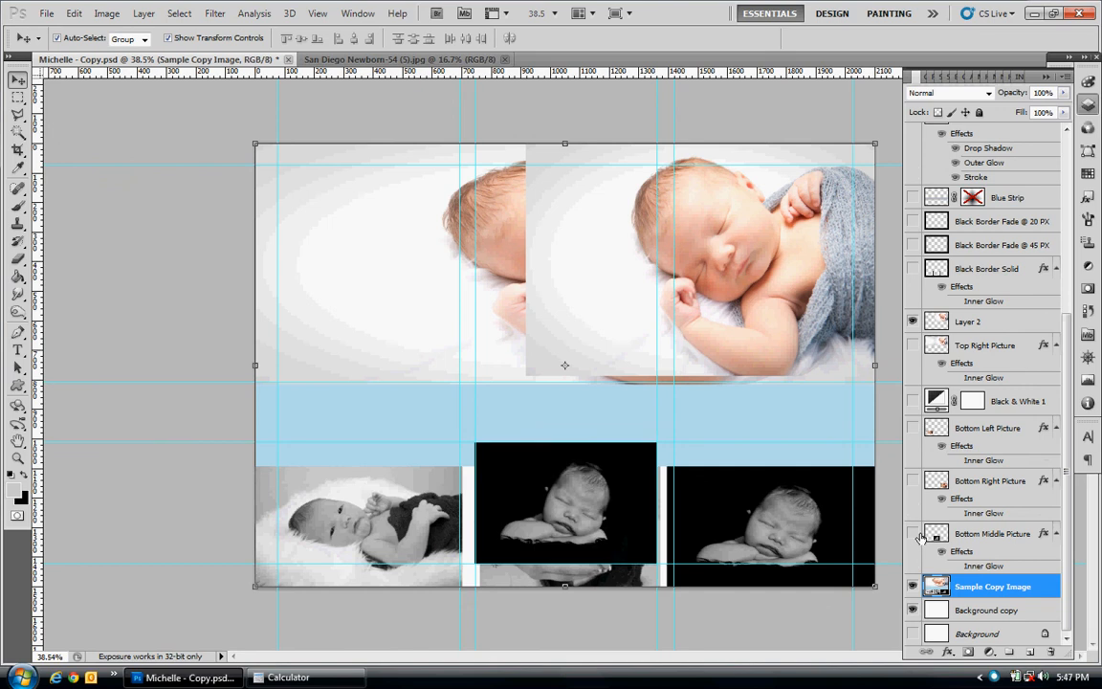
pyautogui.click(914, 534)
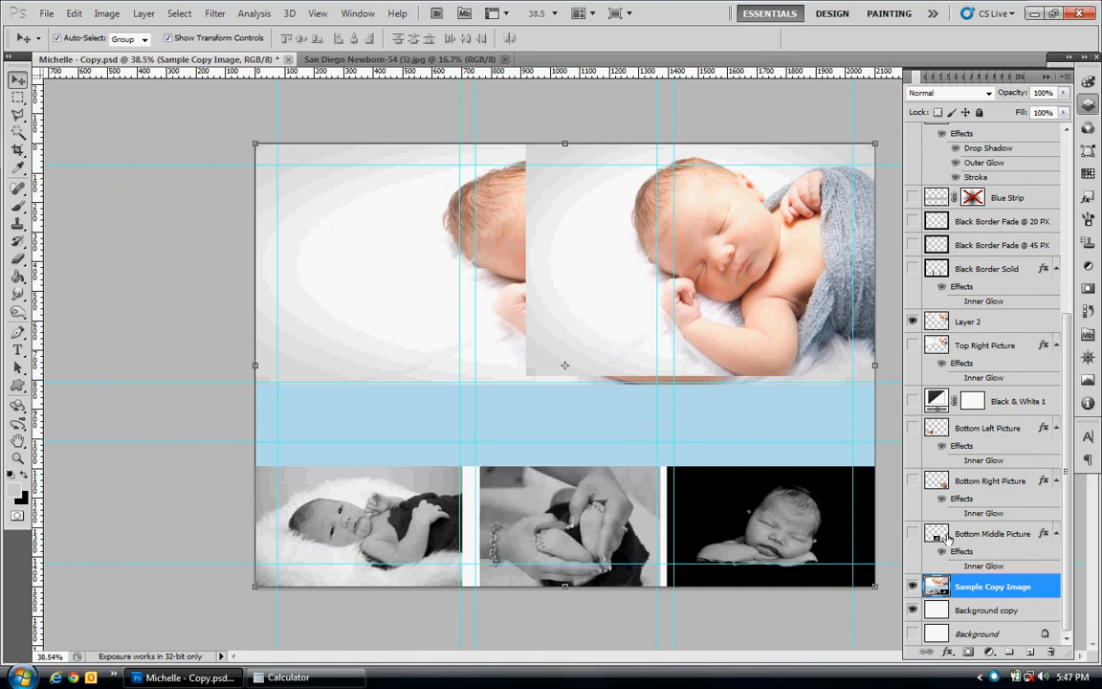
pyautogui.click(927, 433)
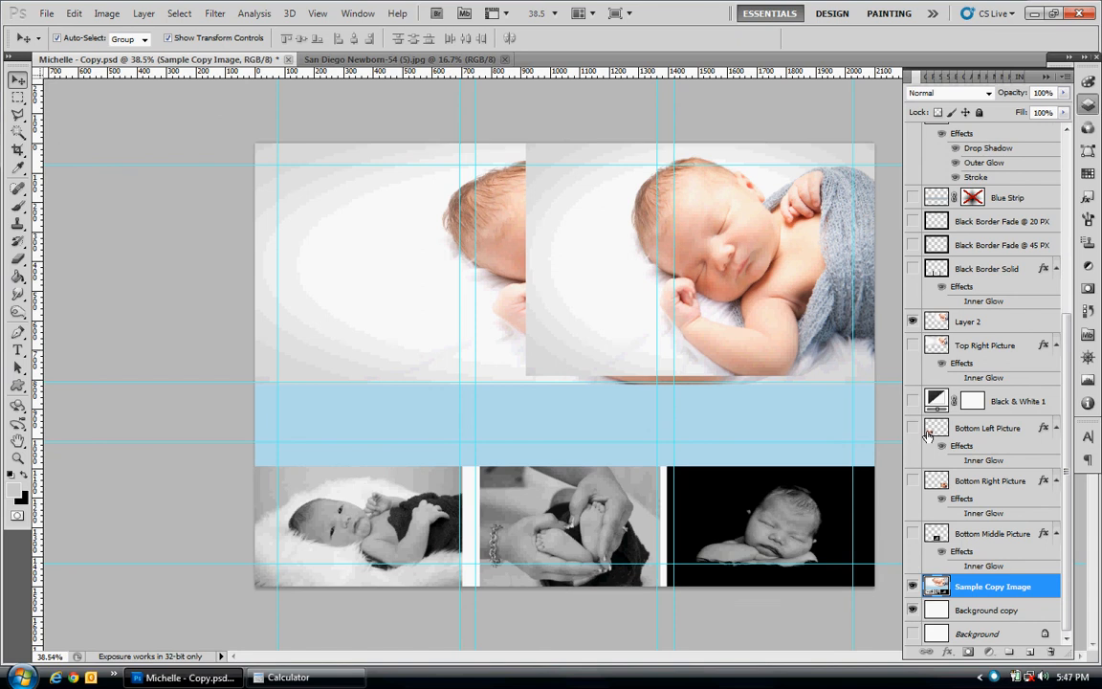
pyautogui.click(927, 434)
pyautogui.click(914, 427)
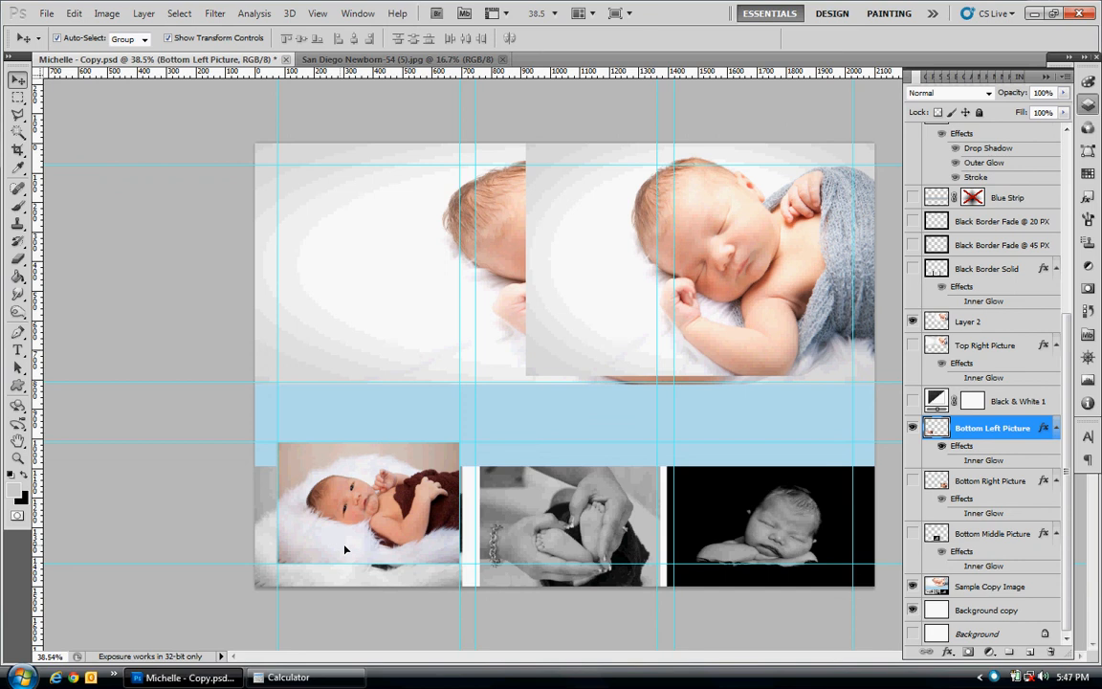
# Move the Bottom Left Picture into the canvas's lower-left corner and check its pixel dimensions using the new-document settings.
pyautogui.moveTo(345, 548); pyautogui.dragTo(315, 572)
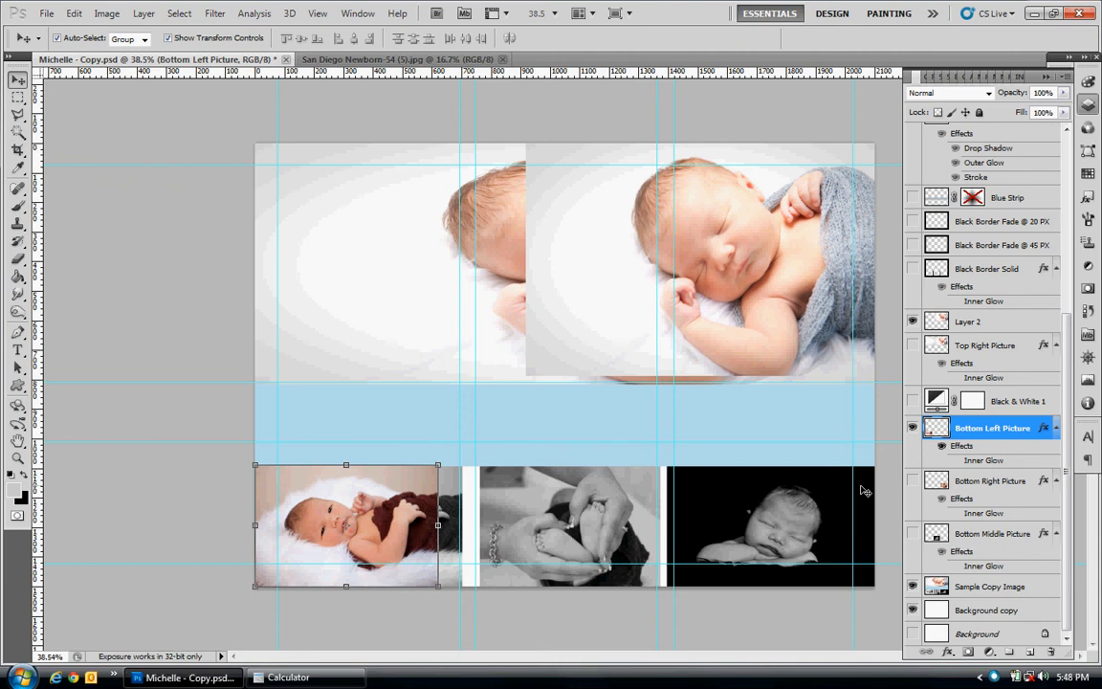
pyautogui.keyDown('ctrl'); pyautogui.click(935, 433); pyautogui.keyUp('ctrl')
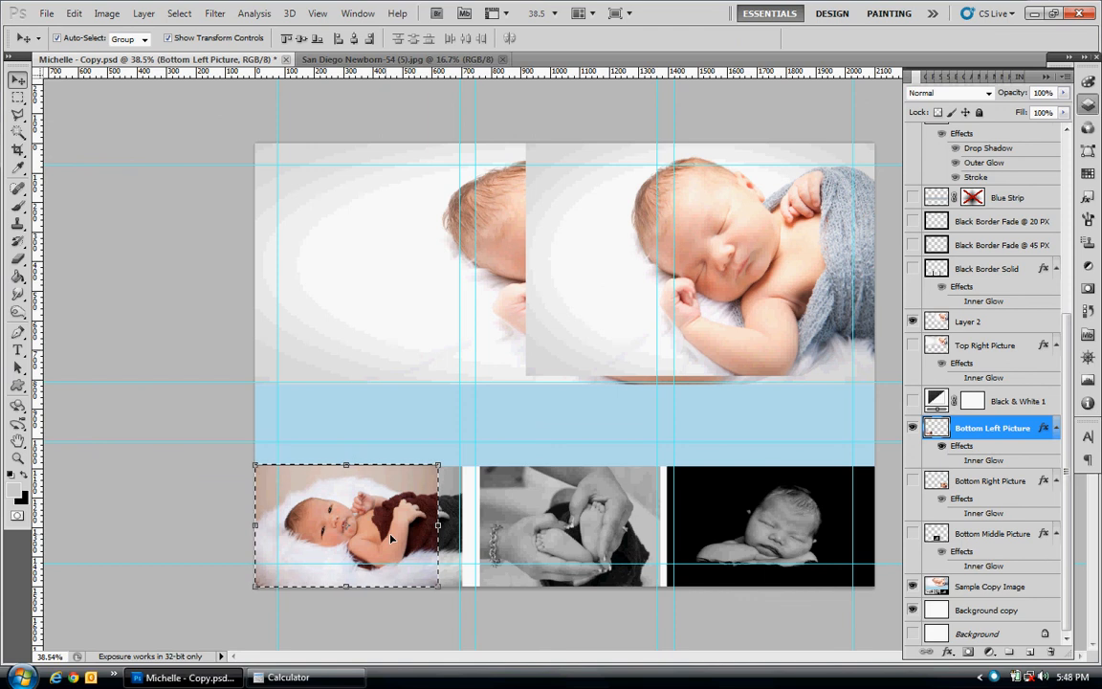
pyautogui.hotkey('ctrl', 'n')
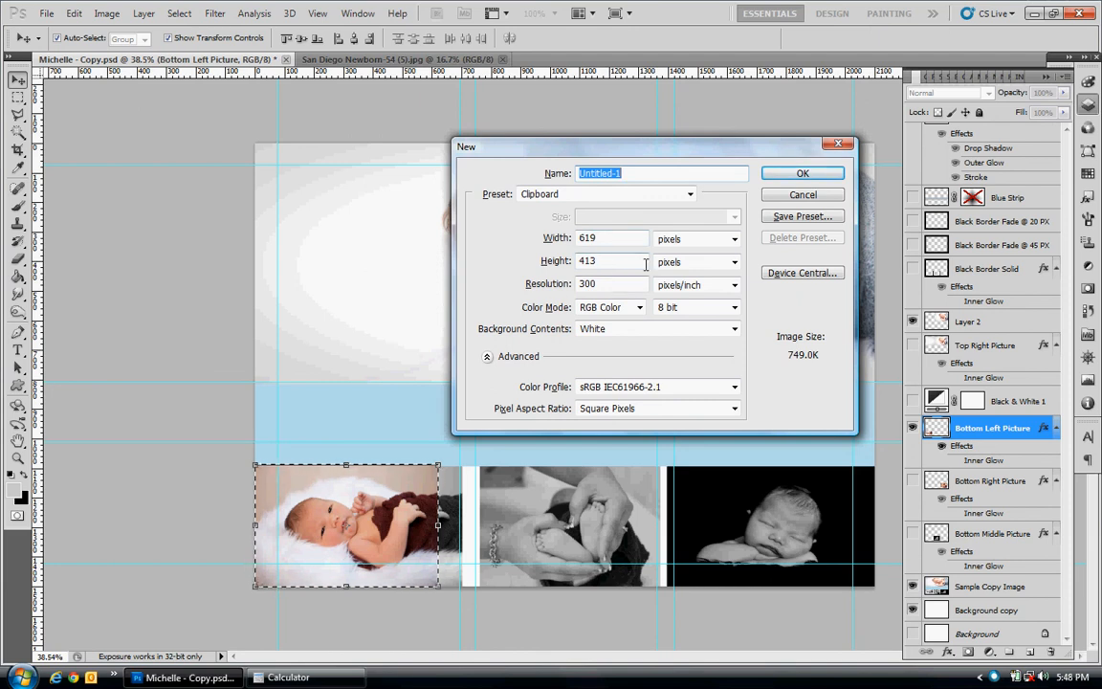
pyautogui.click(777, 197)
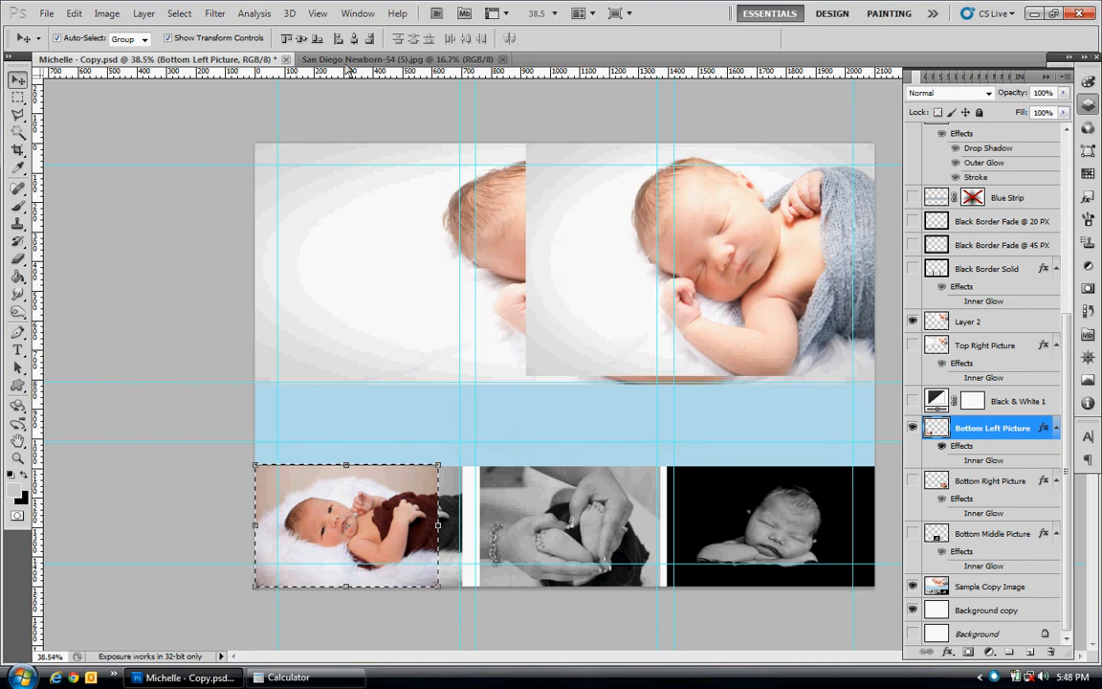
# Resize San Diego Newborn-54 (5).jpg to 619 pixels wide with proportions constrained.
pyautogui.click(352, 59)
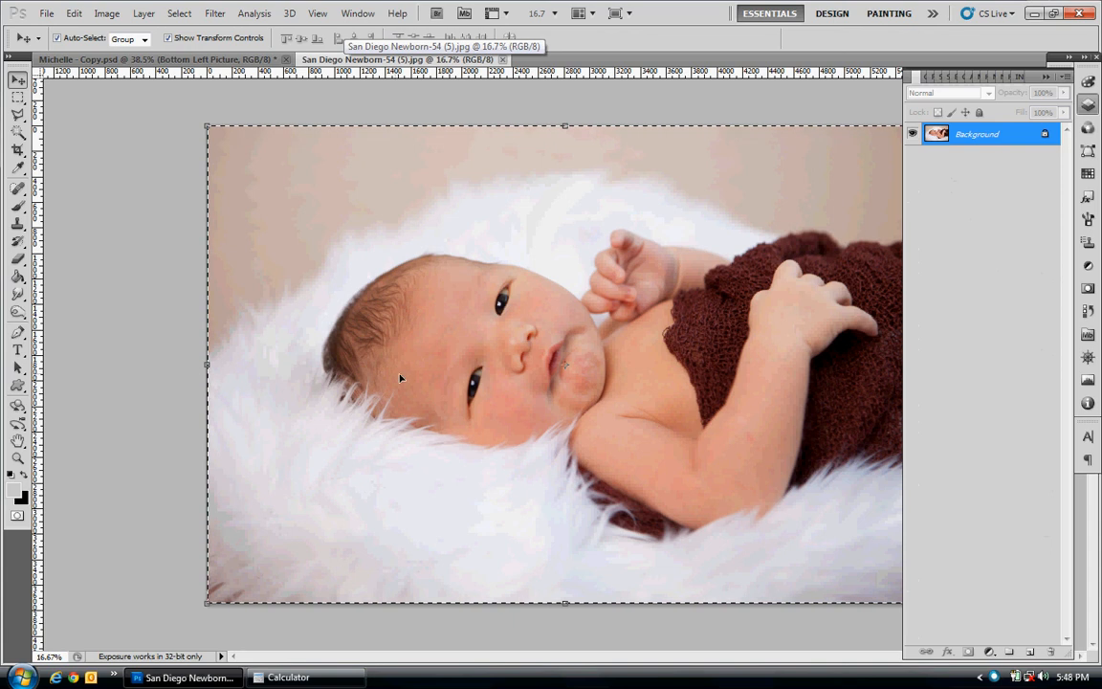
pyautogui.hotkey('ctrl', 'd')
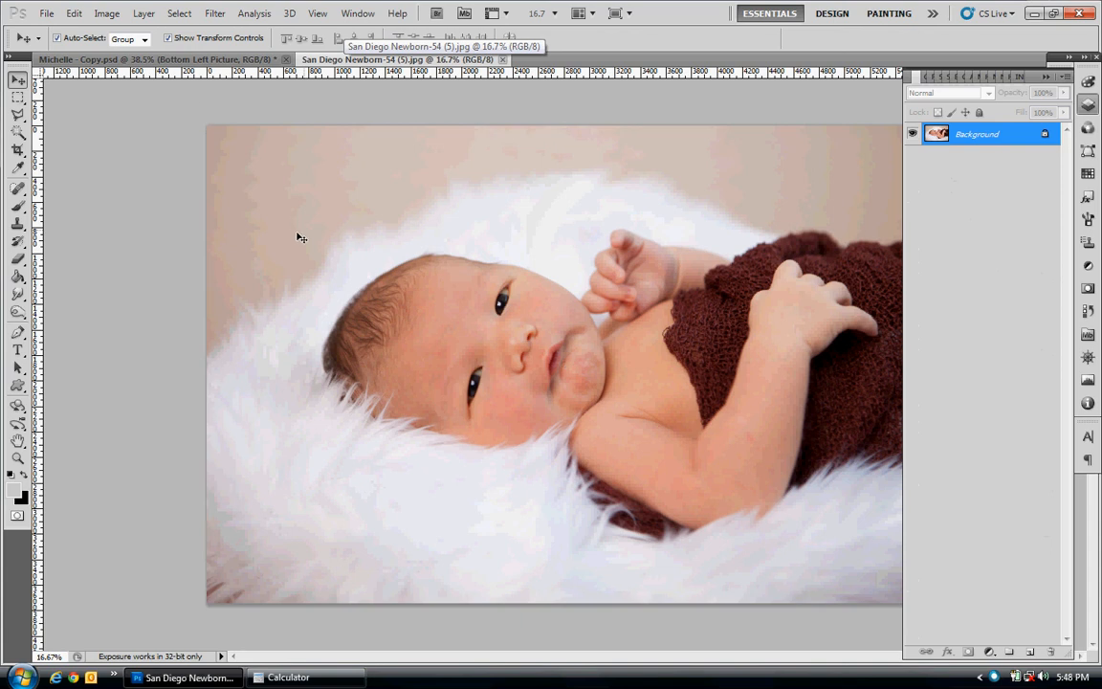
pyautogui.click(111, 16)
pyautogui.click(134, 122)
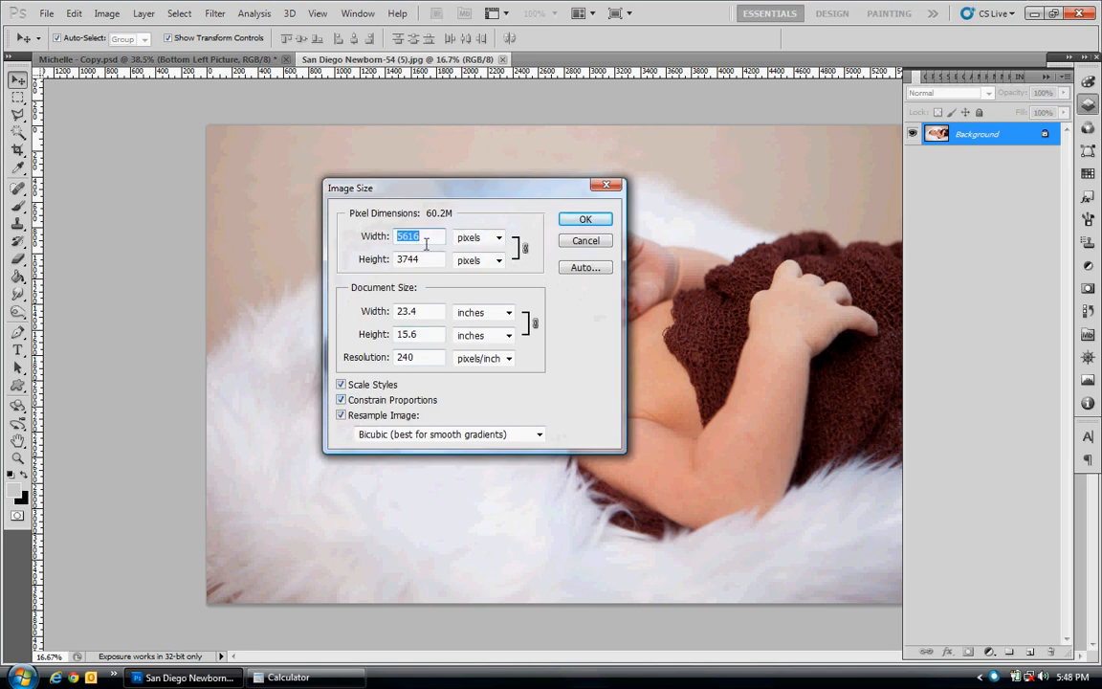
pyautogui.write('619')
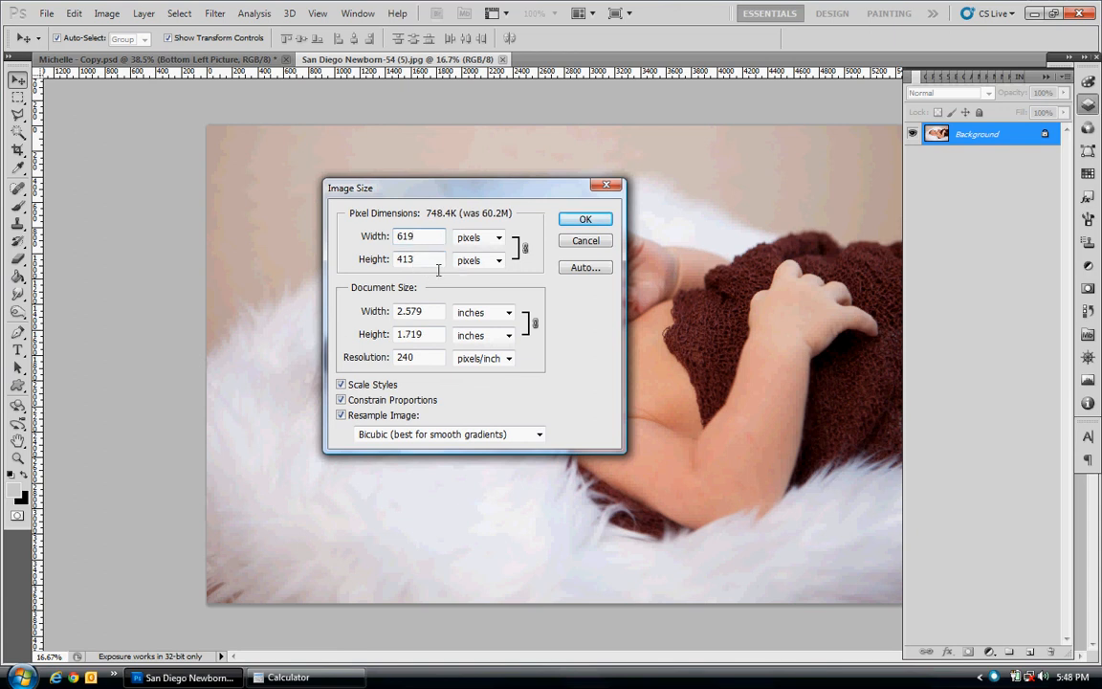
pyautogui.click(582, 220)
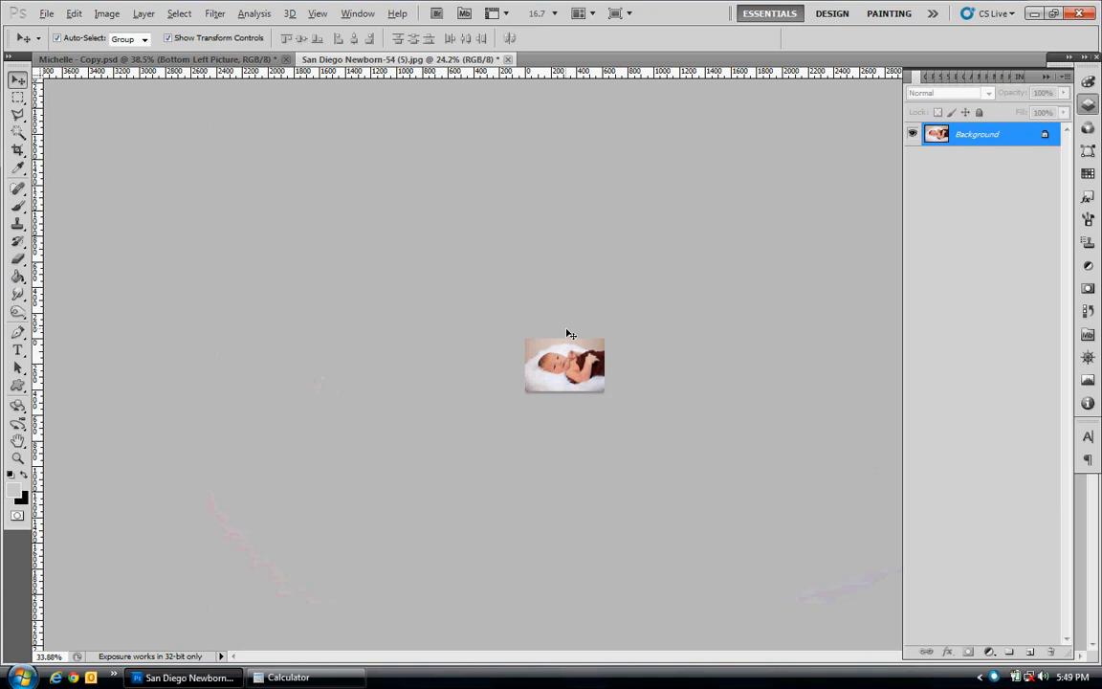
# Copy the entire resized San Diego Newborn-54 (5).jpg photo into the lower-left corner of the Michelle - Copy.psd card.
pyautogui.scroll(3, 567, 333)
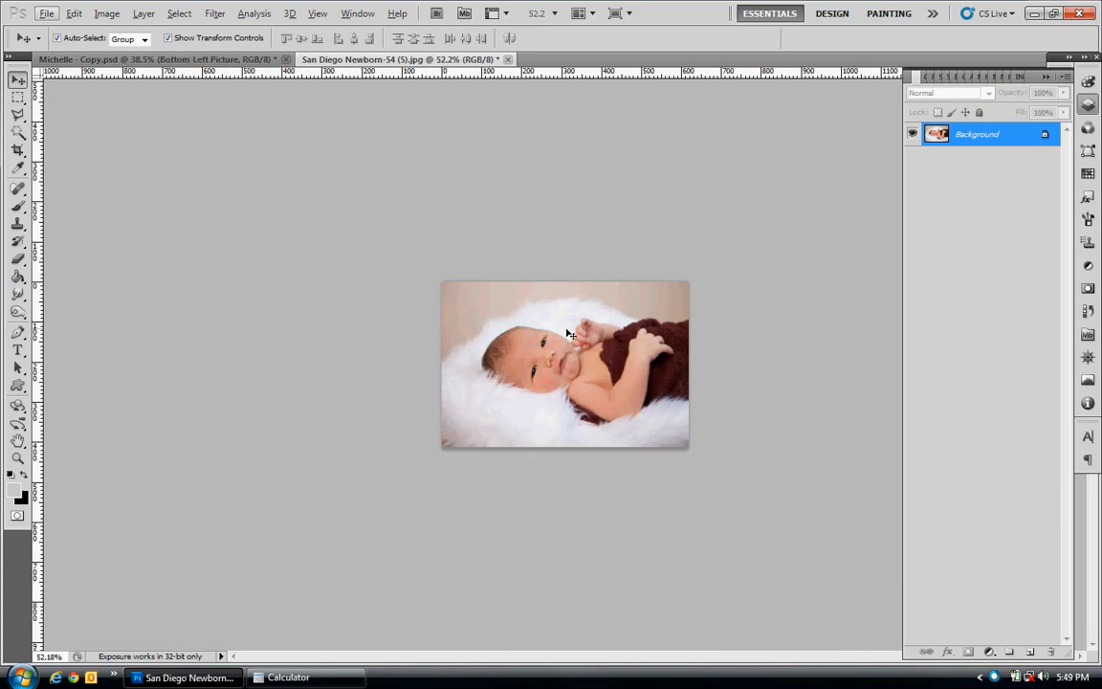
pyautogui.hotkey('ctrl', 'a')
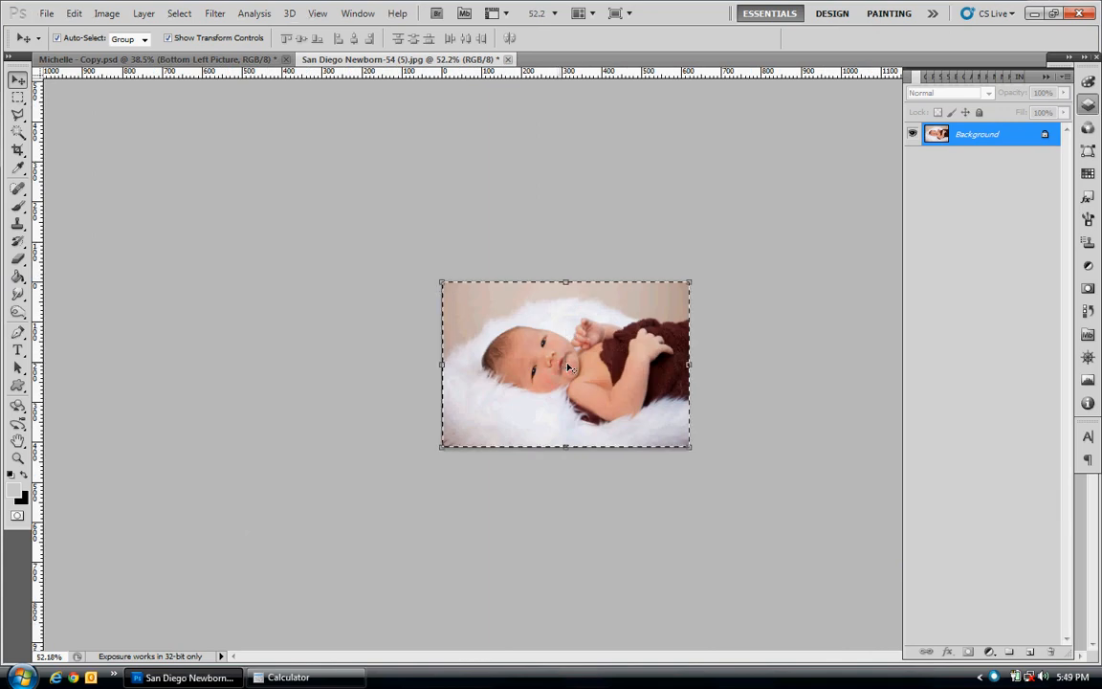
pyautogui.moveTo(601, 356); pyautogui.dragTo(361, 397)
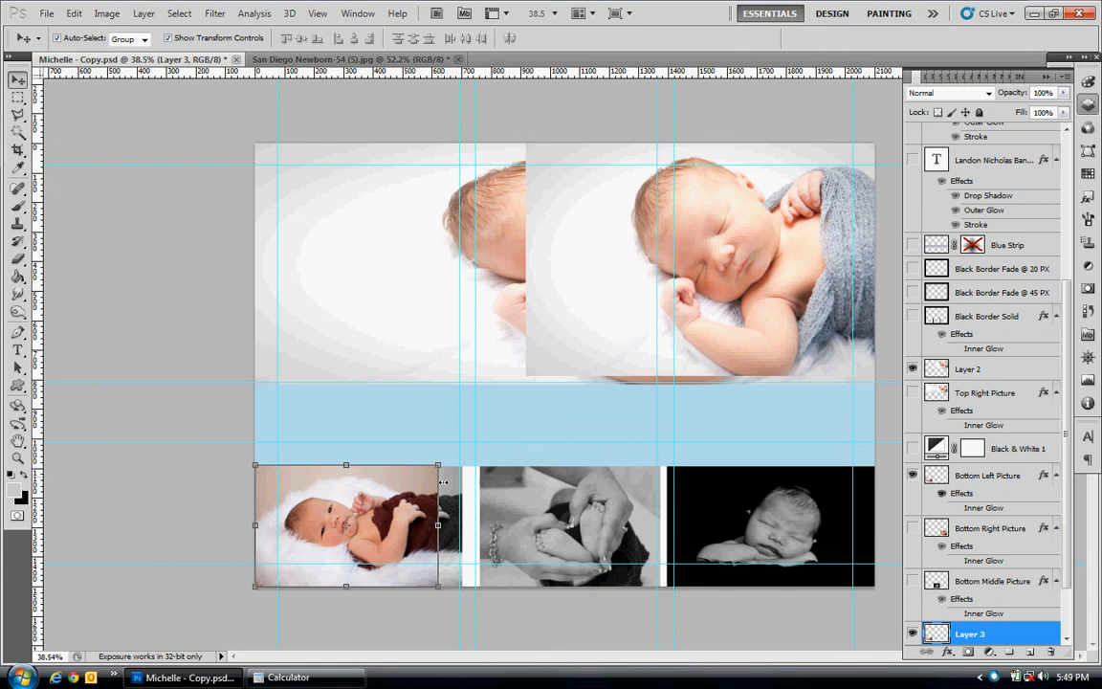
# Try the Bottom Left Picture in the middle slot, undo the move, and delete that layer.
pyautogui.moveTo(422, 507); pyautogui.dragTo(634, 511)
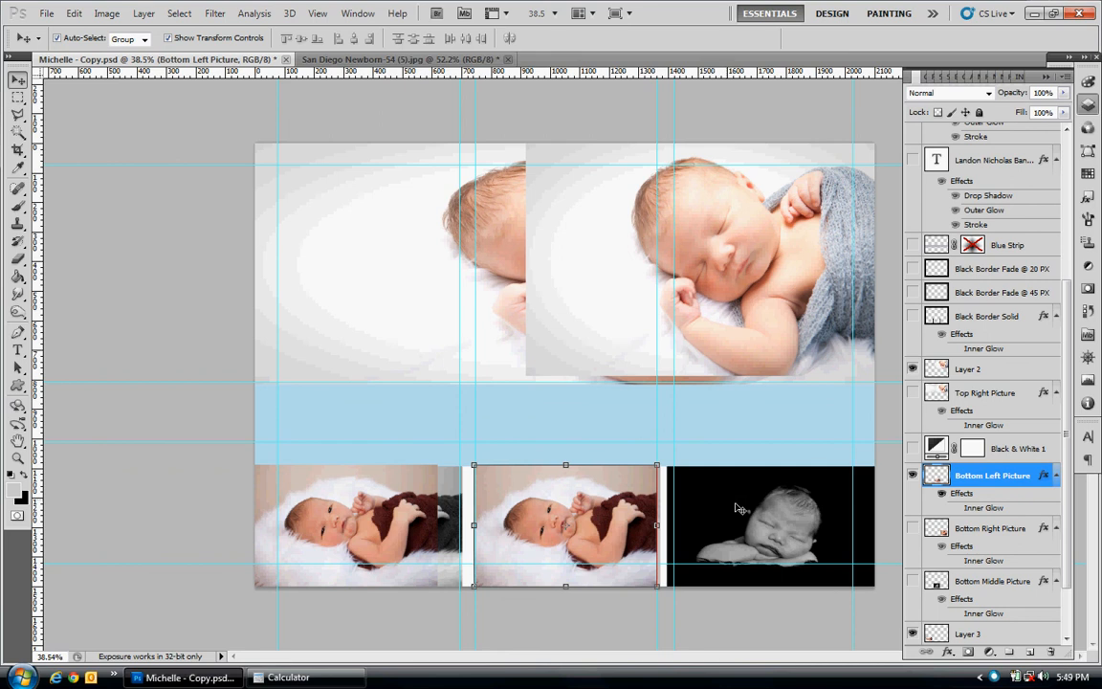
pyautogui.hotkey('ctrl', 'z')
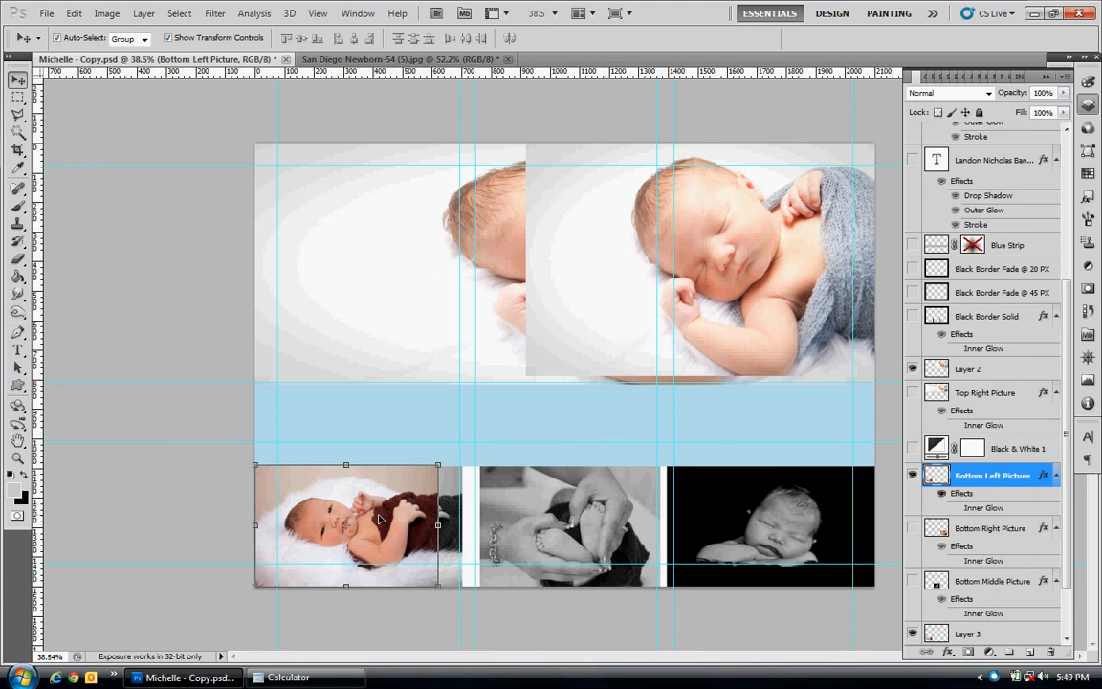
pyautogui.press('Delete')
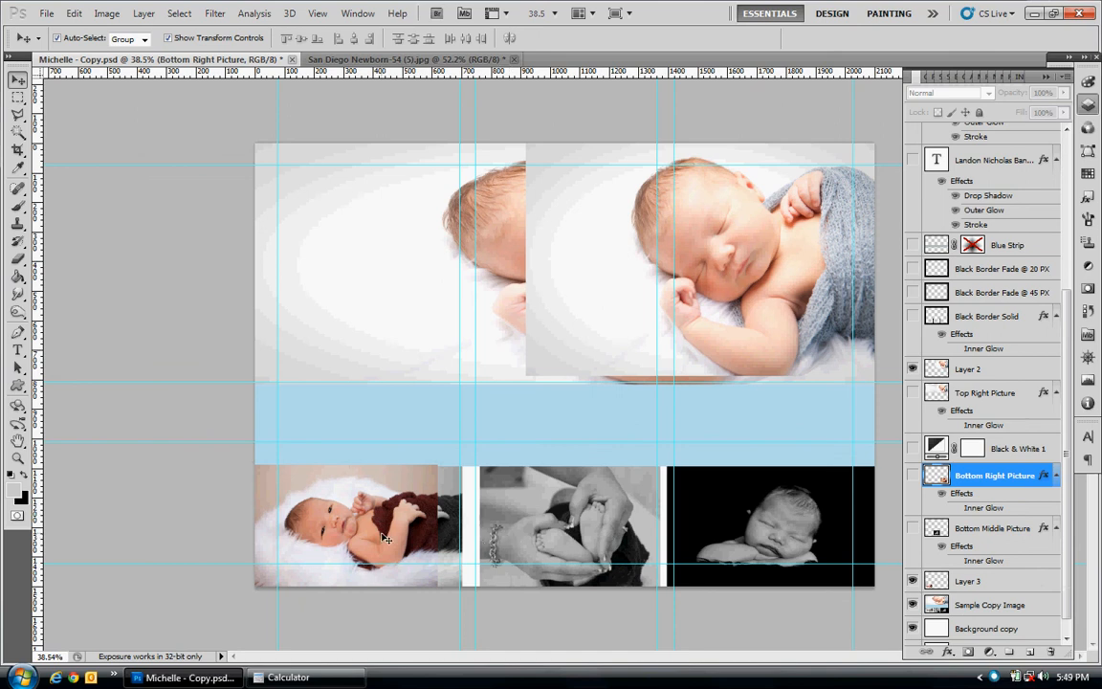
pyautogui.moveTo(380, 533)
pyautogui.mouseDown()
pyautogui.moveTo(403, 532)
pyautogui.moveTo(380, 532)
pyautogui.mouseUp()
# Revert the card's history to the Delete Layer state just before the last Move.
pyautogui.click(1088, 311)
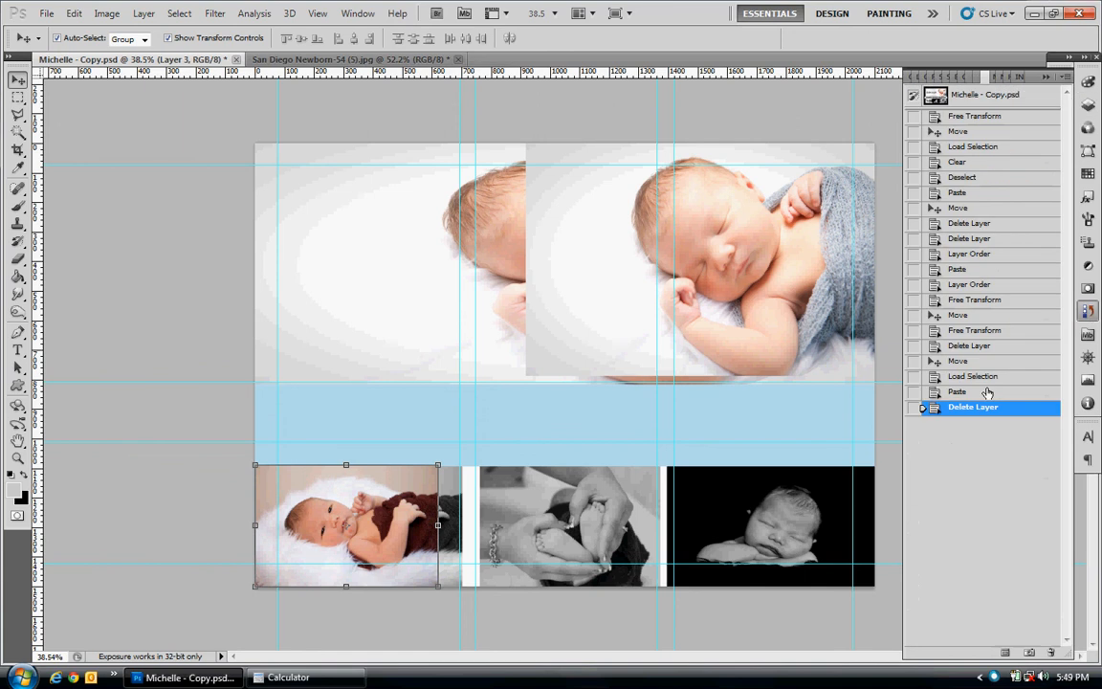
pyautogui.click(958, 361)
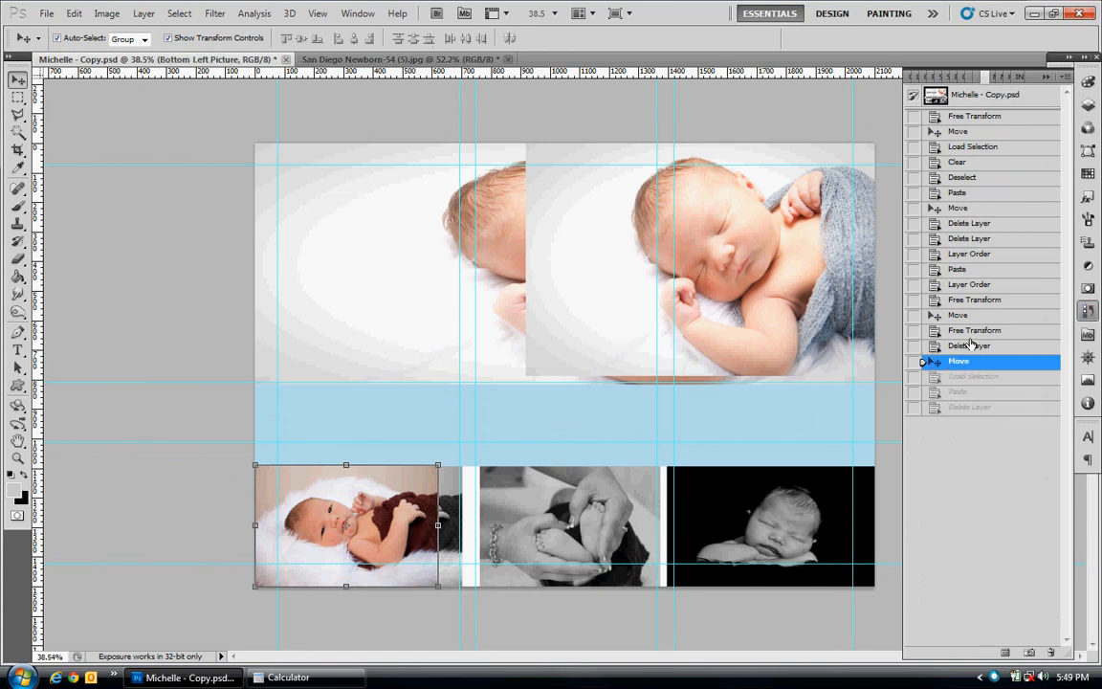
pyautogui.click(963, 304)
pyautogui.click(963, 302)
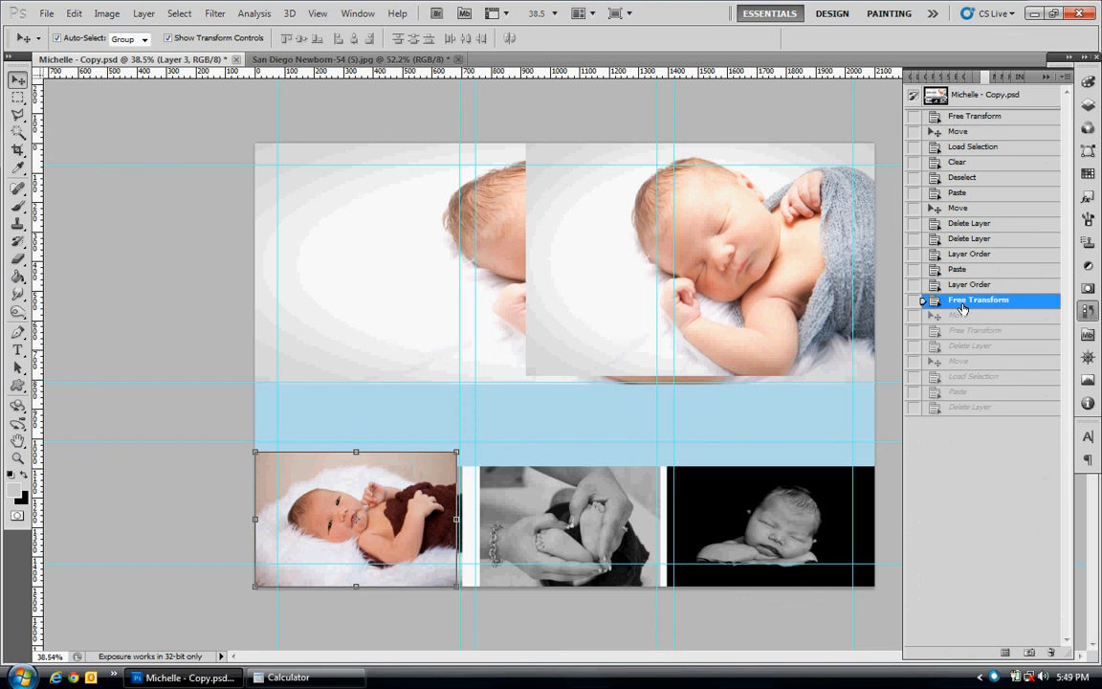
pyautogui.click(964, 287)
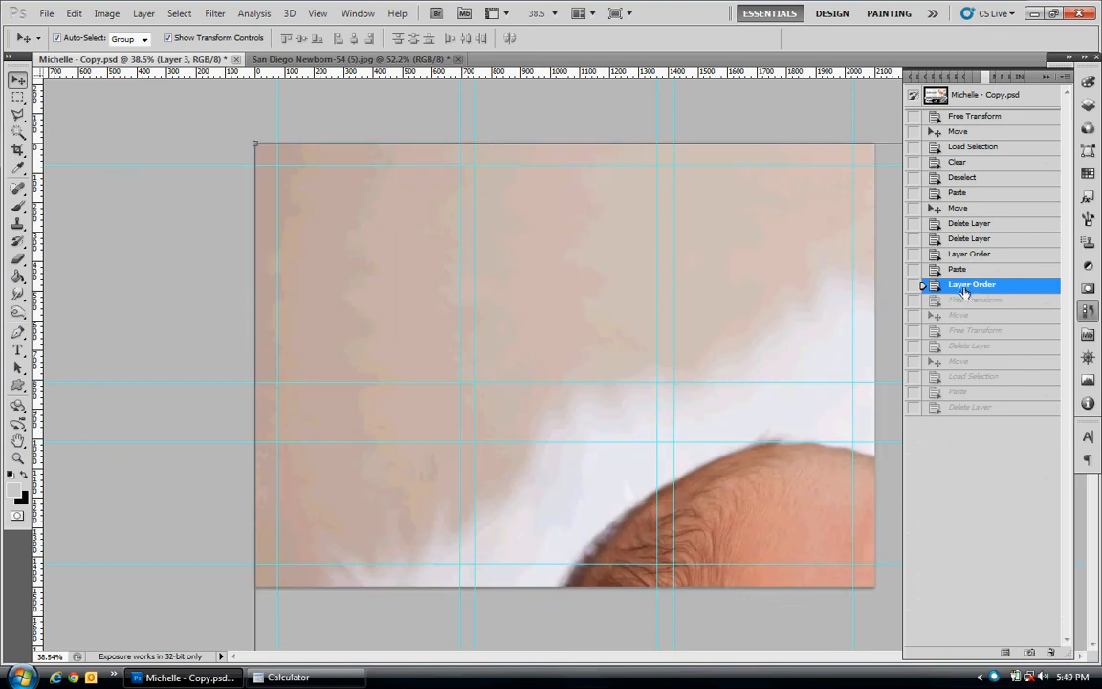
pyautogui.click(964, 377)
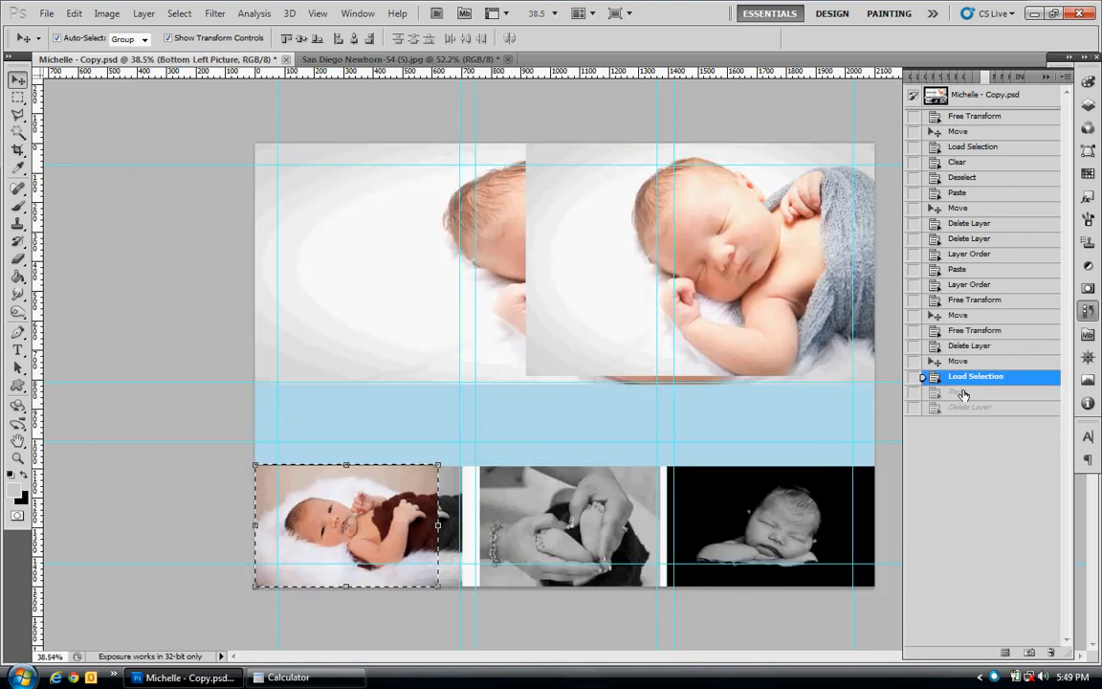
pyautogui.click(963, 392)
pyautogui.click(966, 407)
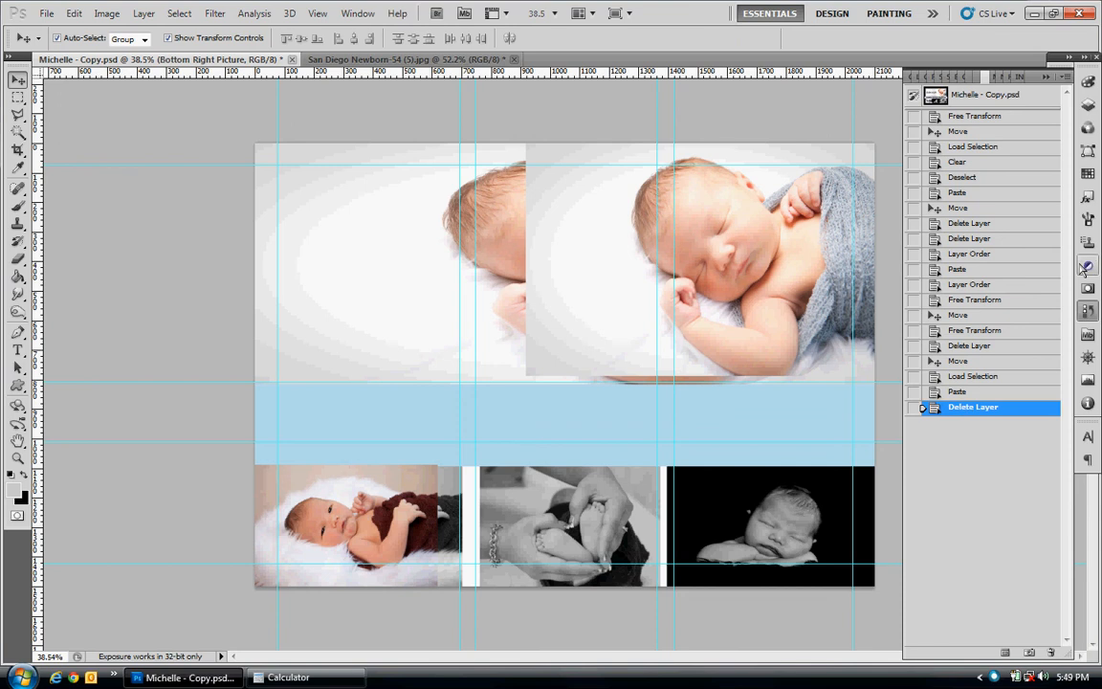
pyautogui.click(1000, 346)
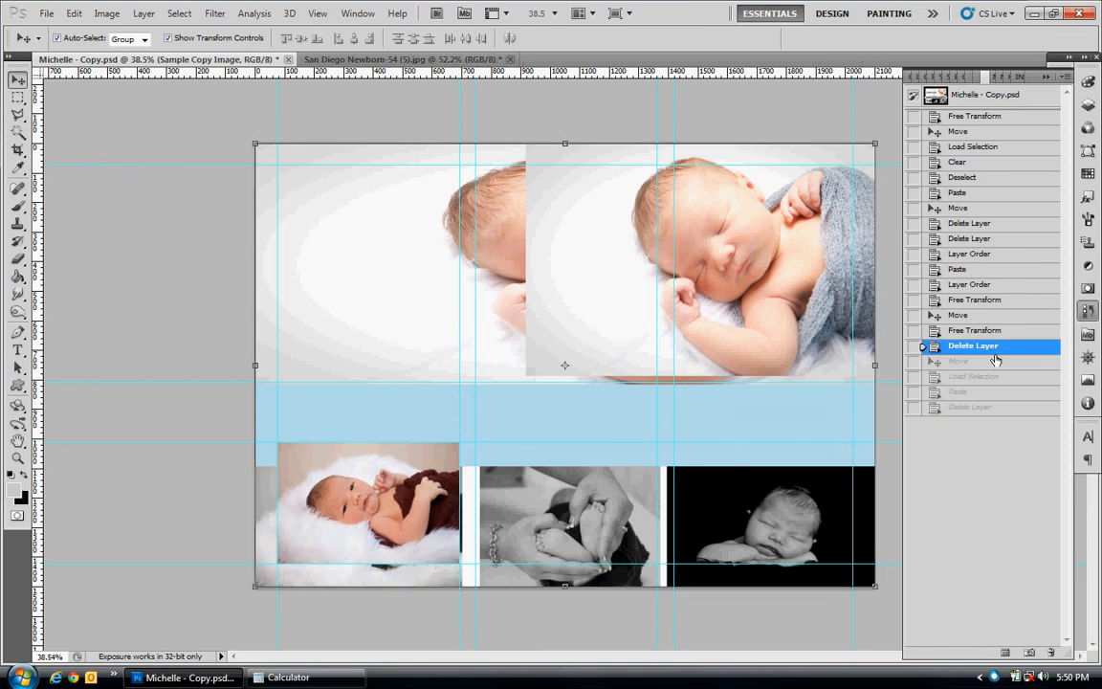
# Hide the Sample Copy Image layer and show the Bottom Middle Picture and Bottom Right Picture layers.
pyautogui.click(1088, 105)
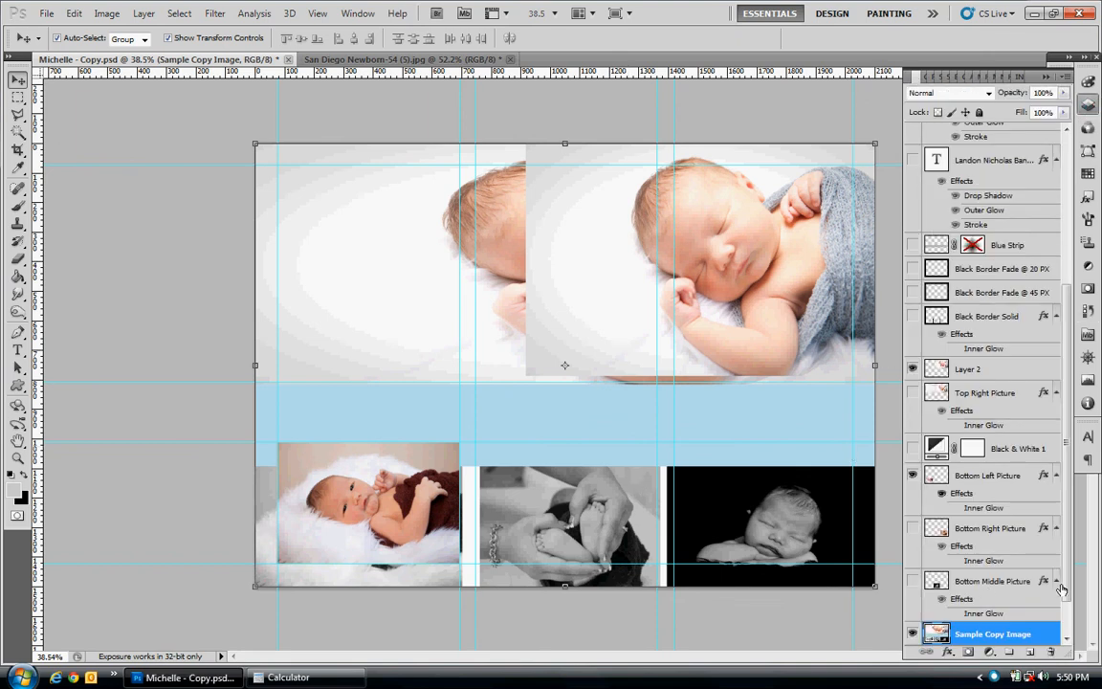
pyautogui.scroll(-2, 962, 534)
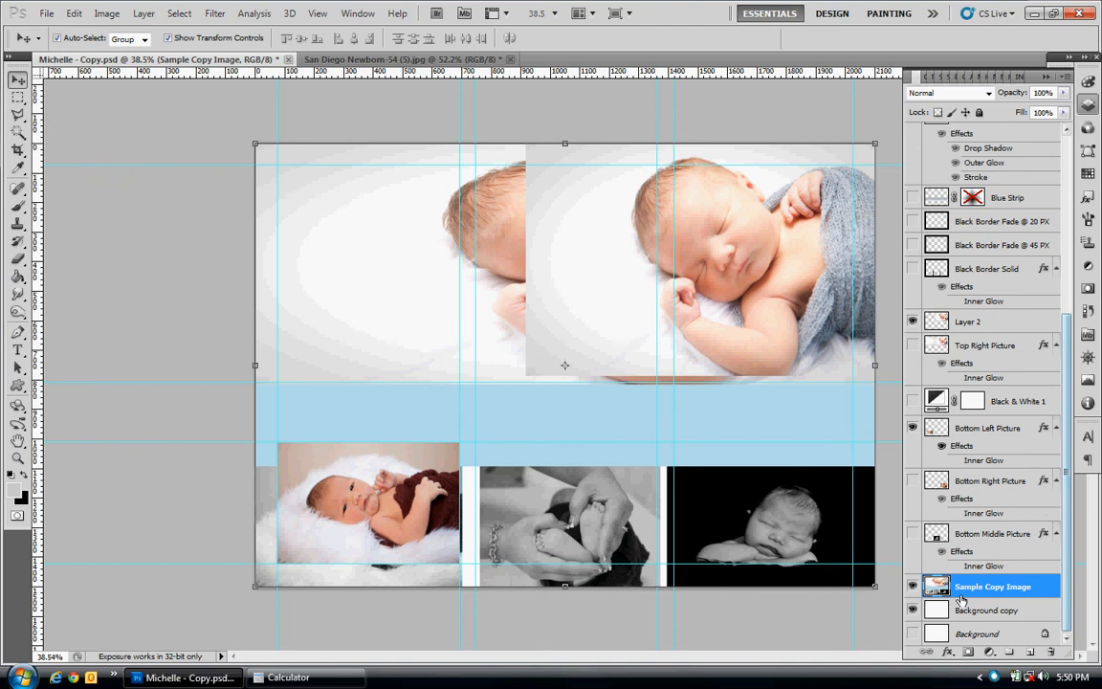
pyautogui.click(920, 587)
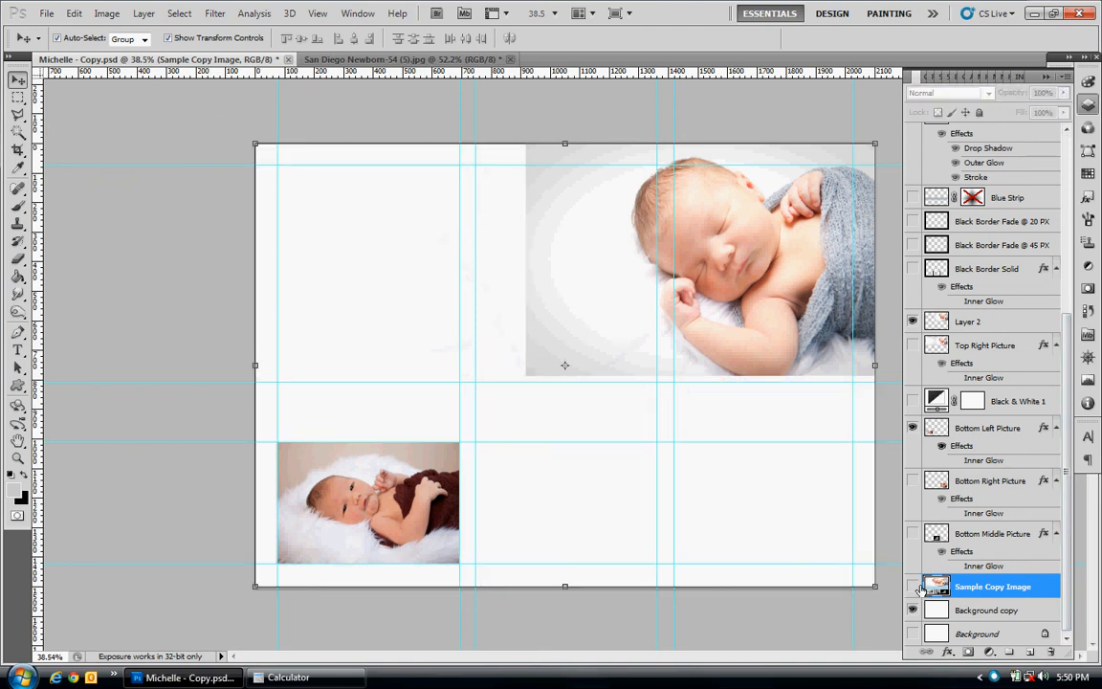
pyautogui.click(915, 533)
pyautogui.click(912, 480)
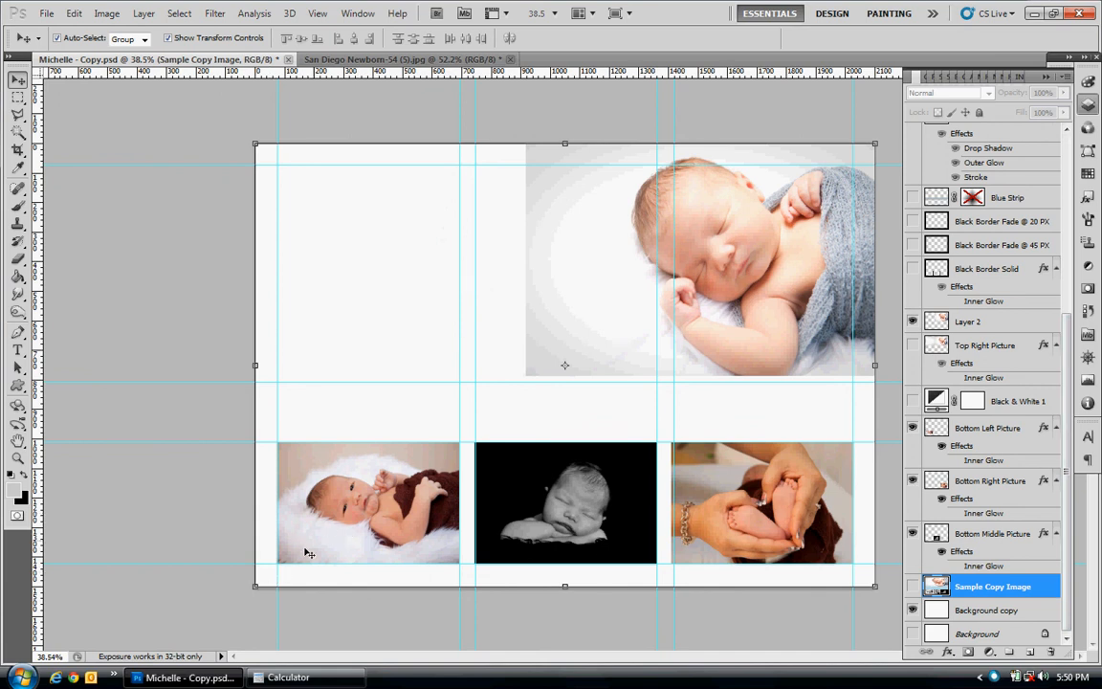
# Examine how the three bottom pictures fit between the guides, selecting each of them in turn.
pyautogui.moveTo(279, 497); pyautogui.dragTo(393, 523)
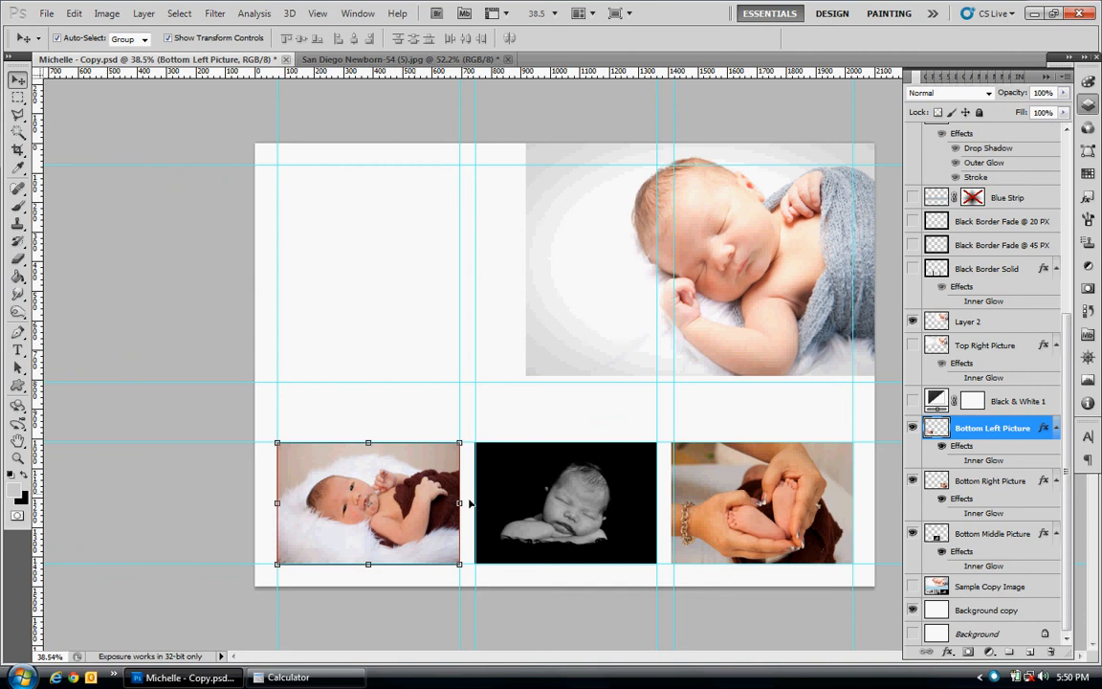
pyautogui.click(532, 519)
pyautogui.click(737, 510)
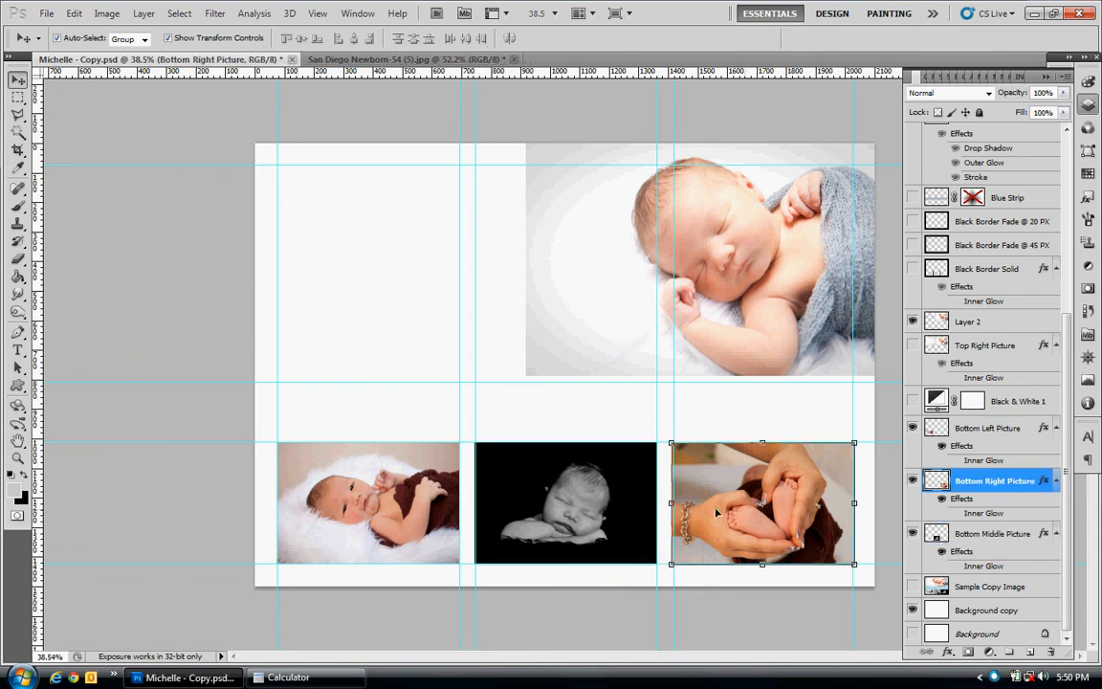
pyautogui.click(542, 446)
pyautogui.click(392, 470)
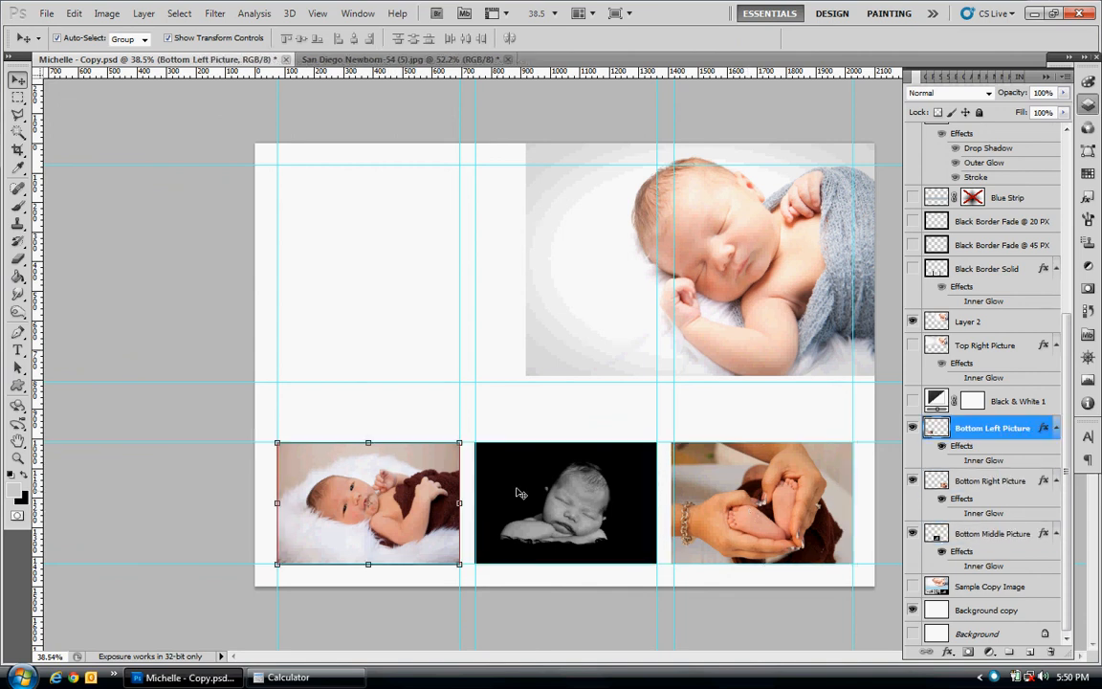
pyautogui.click(418, 500)
pyautogui.click(505, 508)
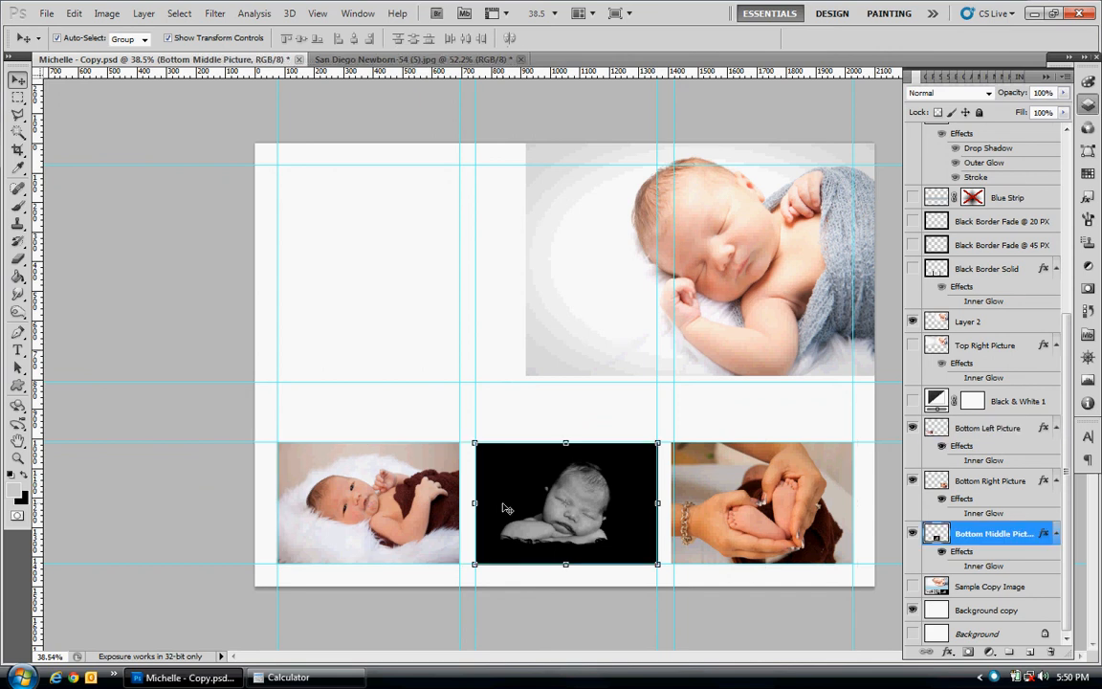
pyautogui.click(737, 490)
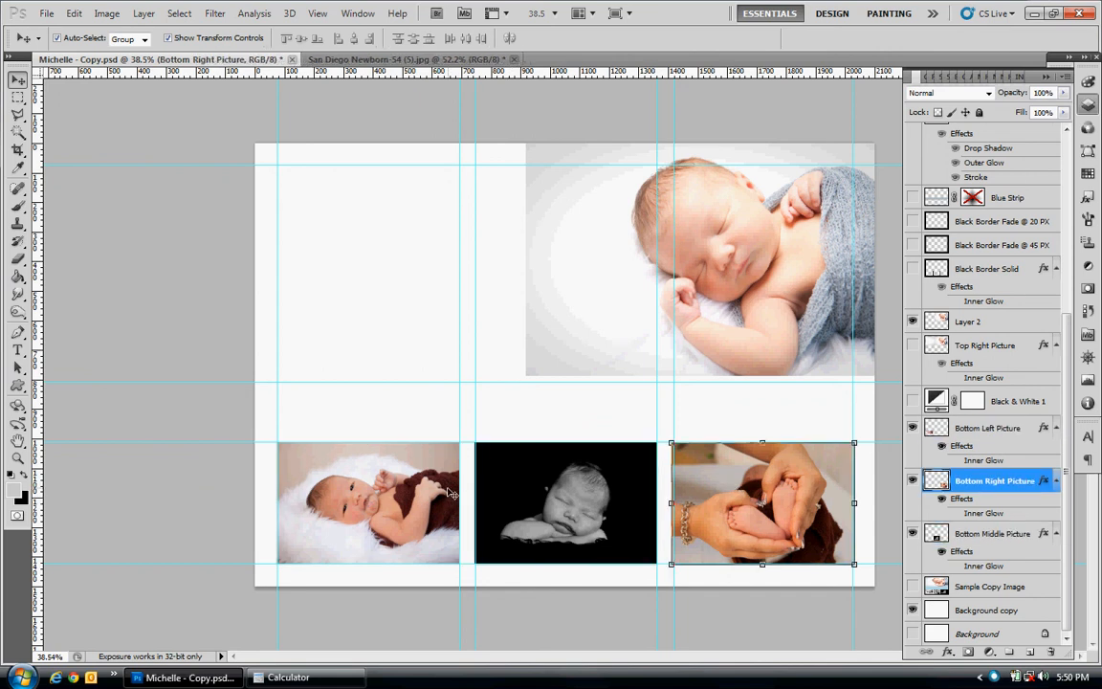
pyautogui.click(410, 447)
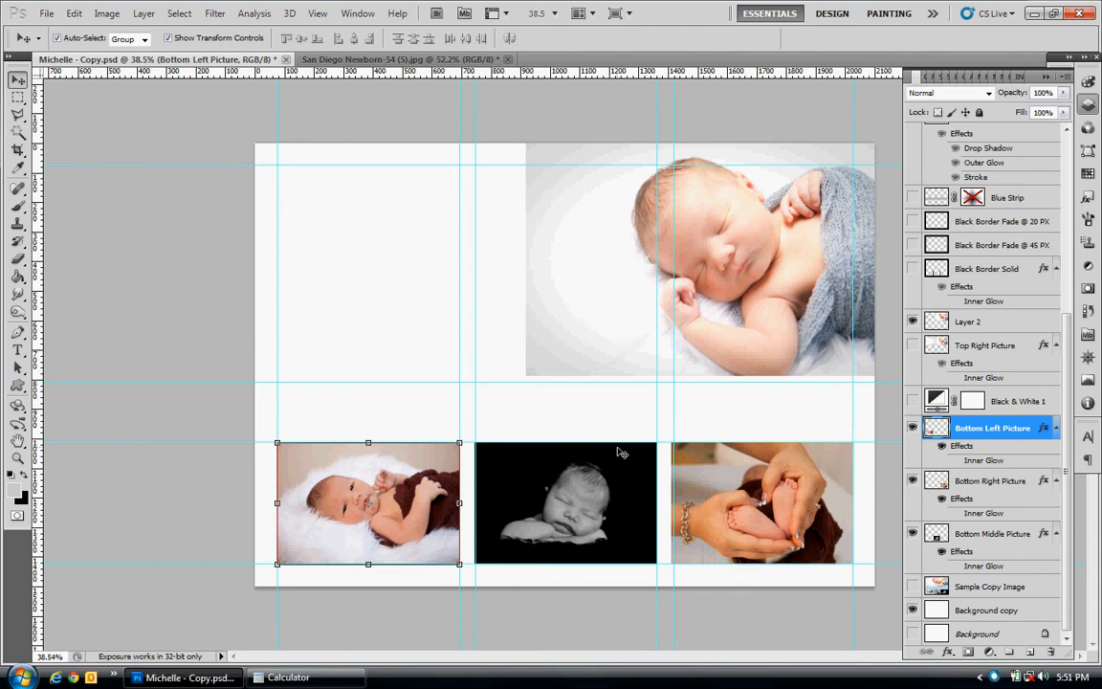
pyautogui.click(574, 425)
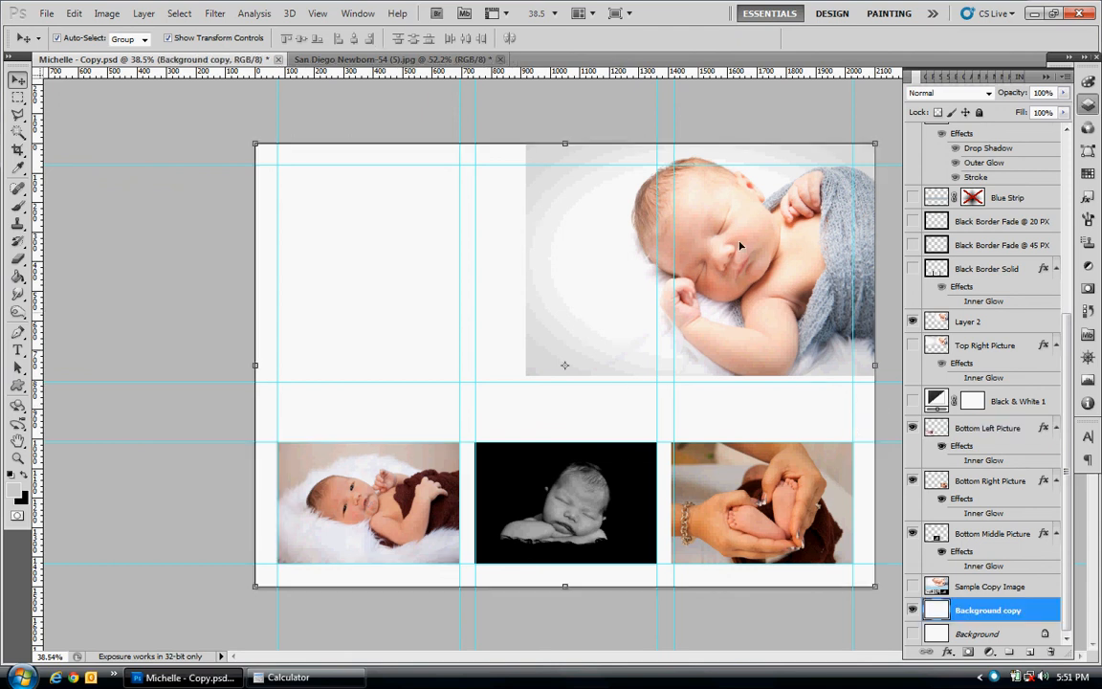
# Align Layer 2 with the right margin guide and the guide along its lower edge, and hide it together with the three bottom pictures.
pyautogui.moveTo(686, 301); pyautogui.dragTo(670, 308)
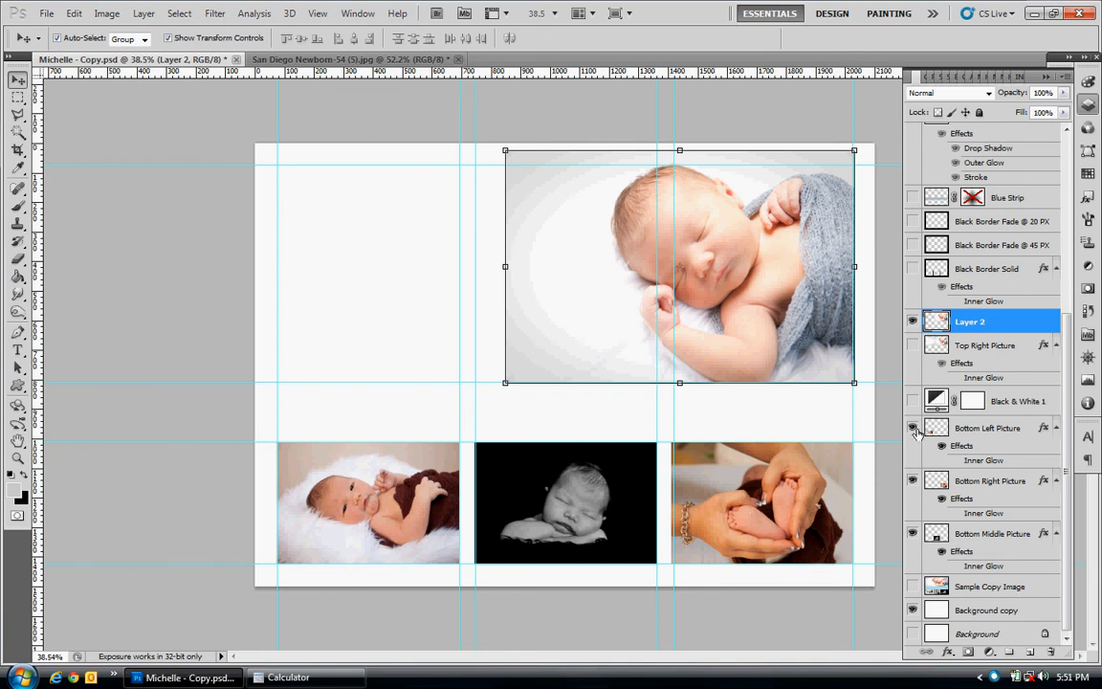
pyautogui.click(911, 321)
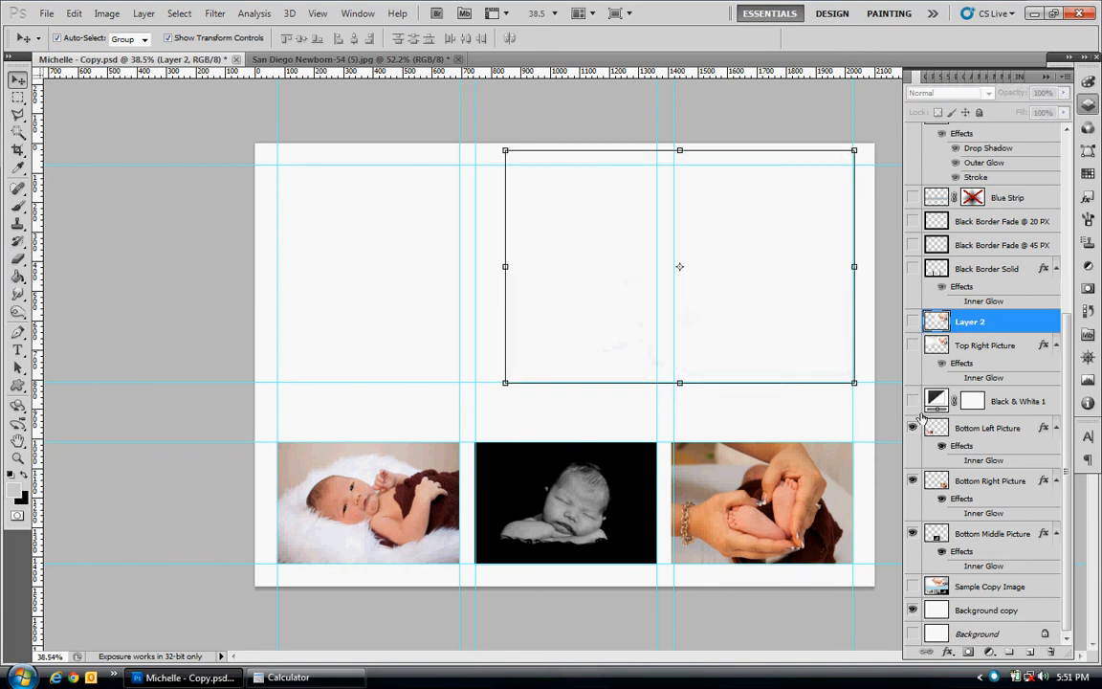
pyautogui.moveTo(914, 429); pyautogui.dragTo(922, 563)
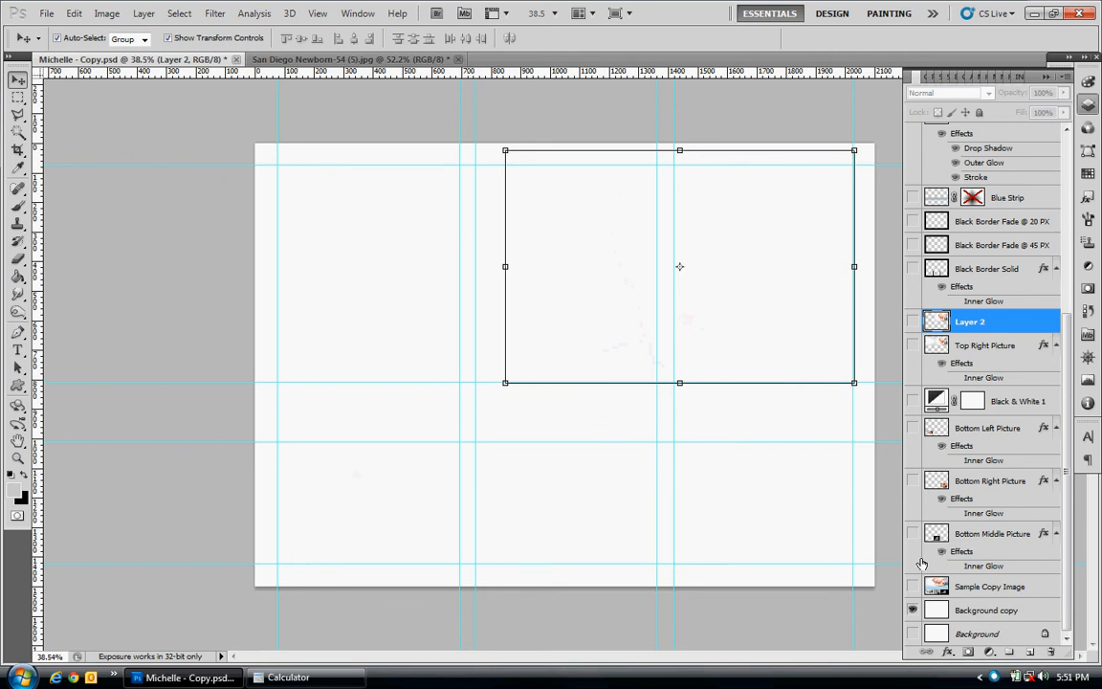
pyautogui.click(893, 484)
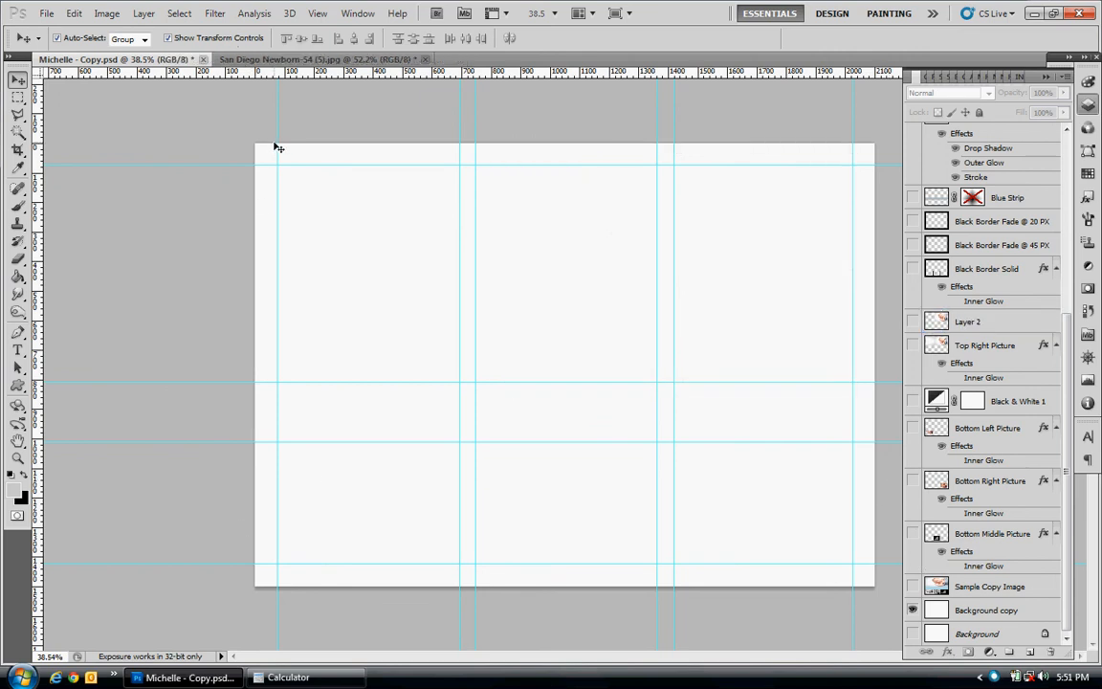
# Inspect the margin guides up close against the rulers at the card's upper-left and lower-right corners.
pyautogui.click(1088, 360)
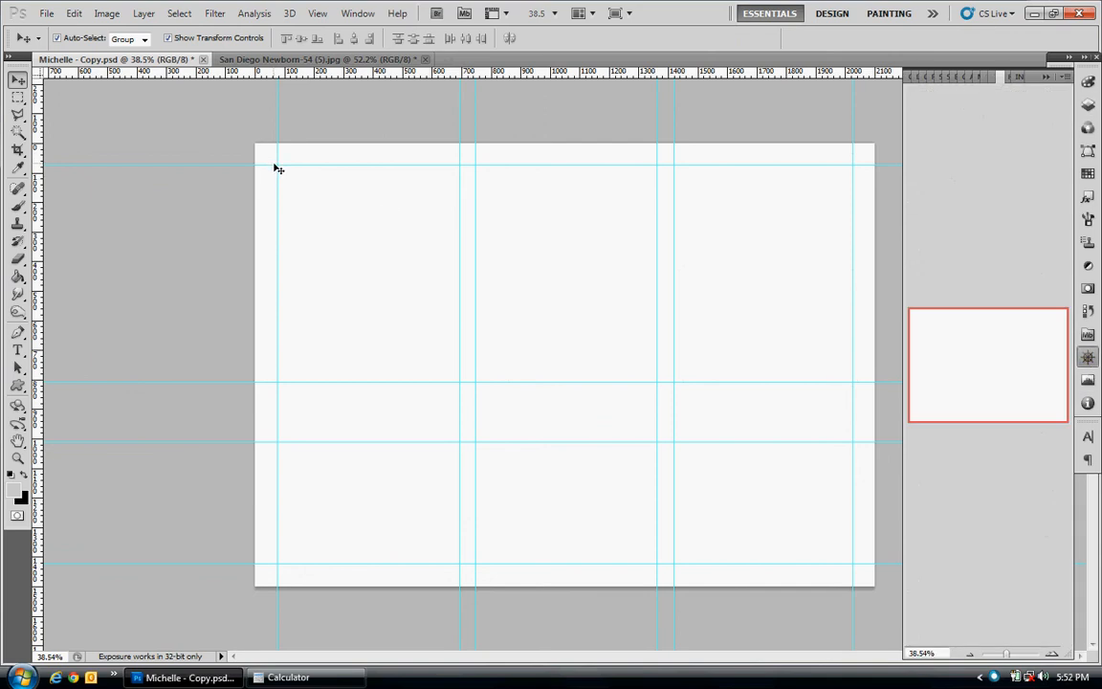
pyautogui.scroll(10, 278, 163)
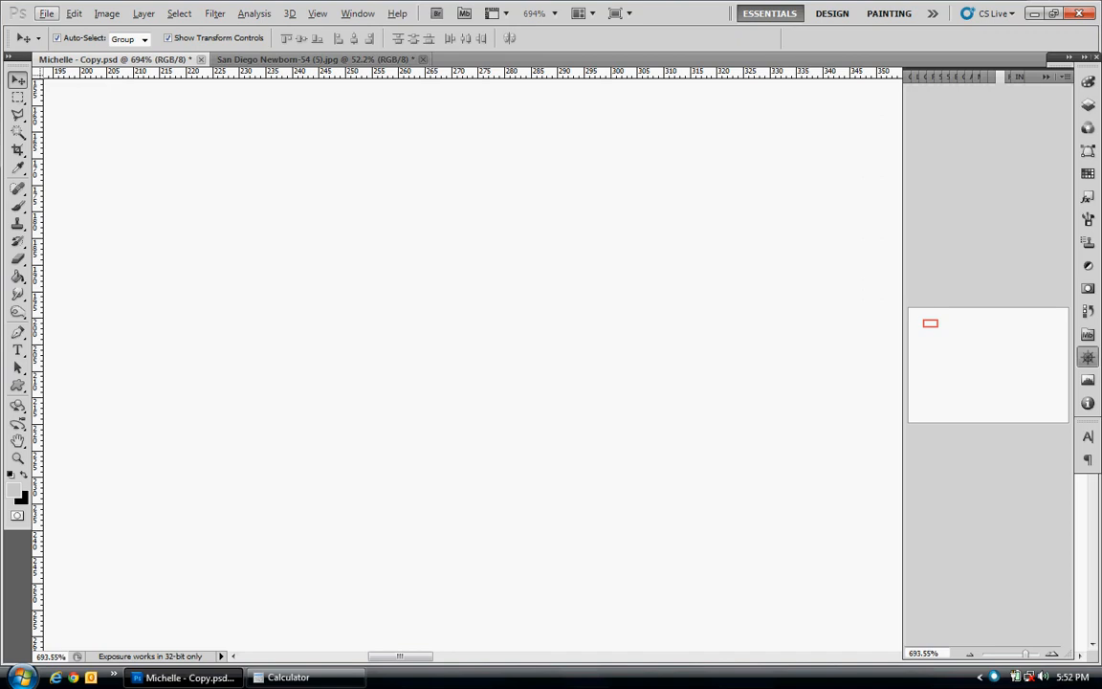
pyautogui.moveTo(930, 327); pyautogui.dragTo(900, 308)
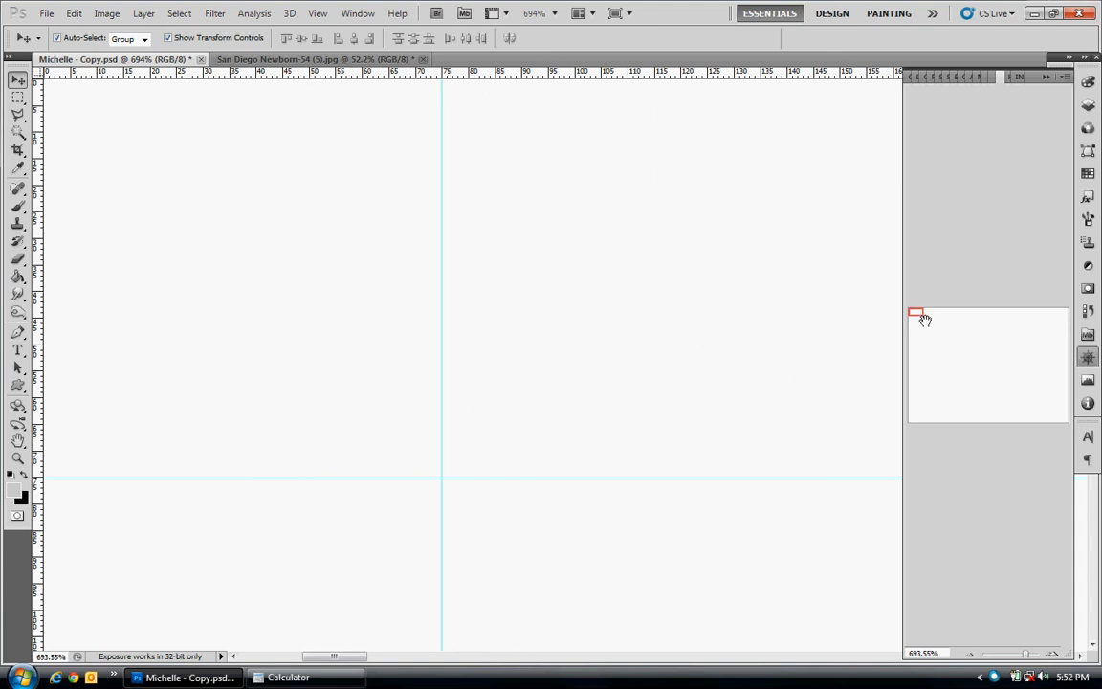
pyautogui.moveTo(922, 318); pyautogui.dragTo(1067, 424)
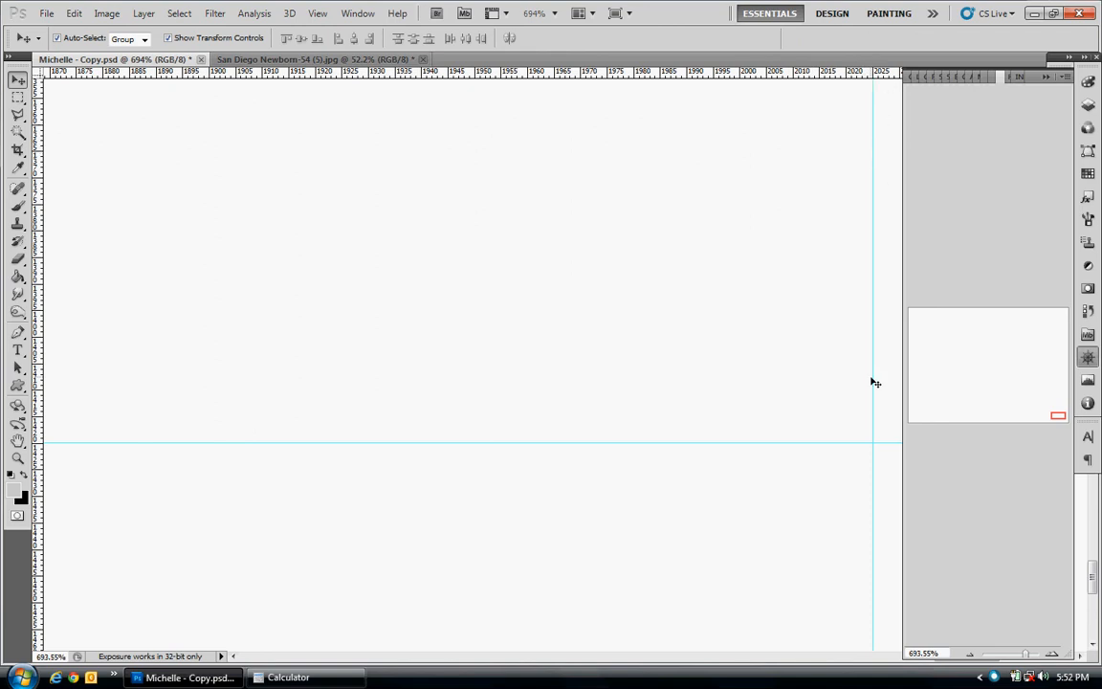
pyautogui.scroll(-5, 584, 339)
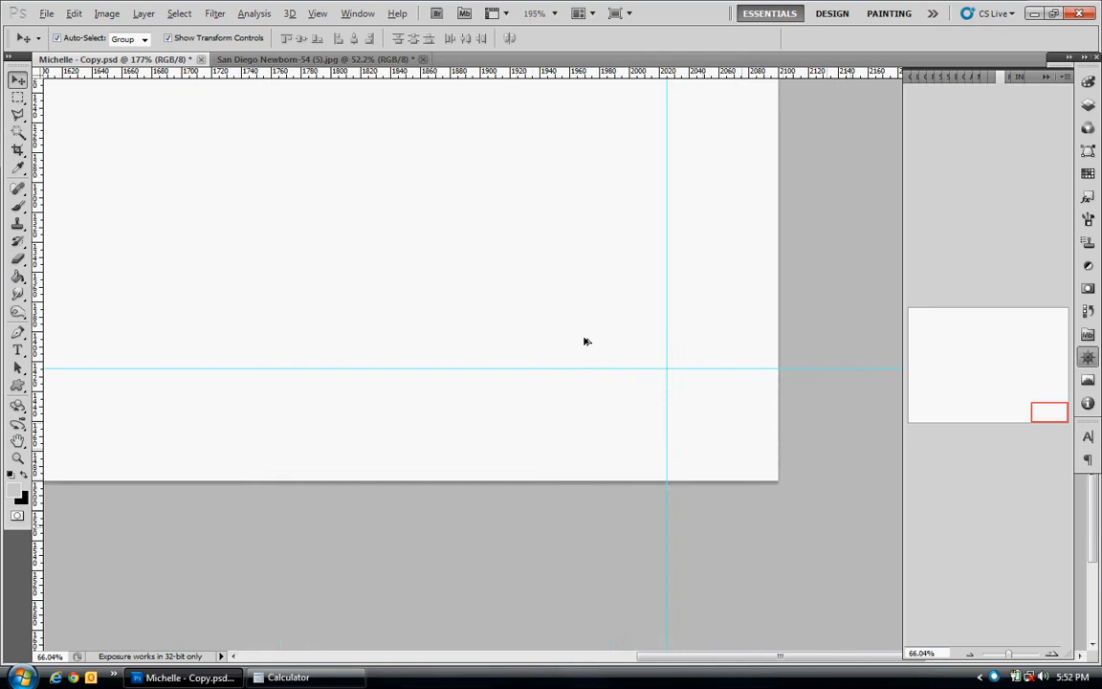
pyautogui.scroll(-3, 585, 341)
pyautogui.hscroll(3, 588, 343)
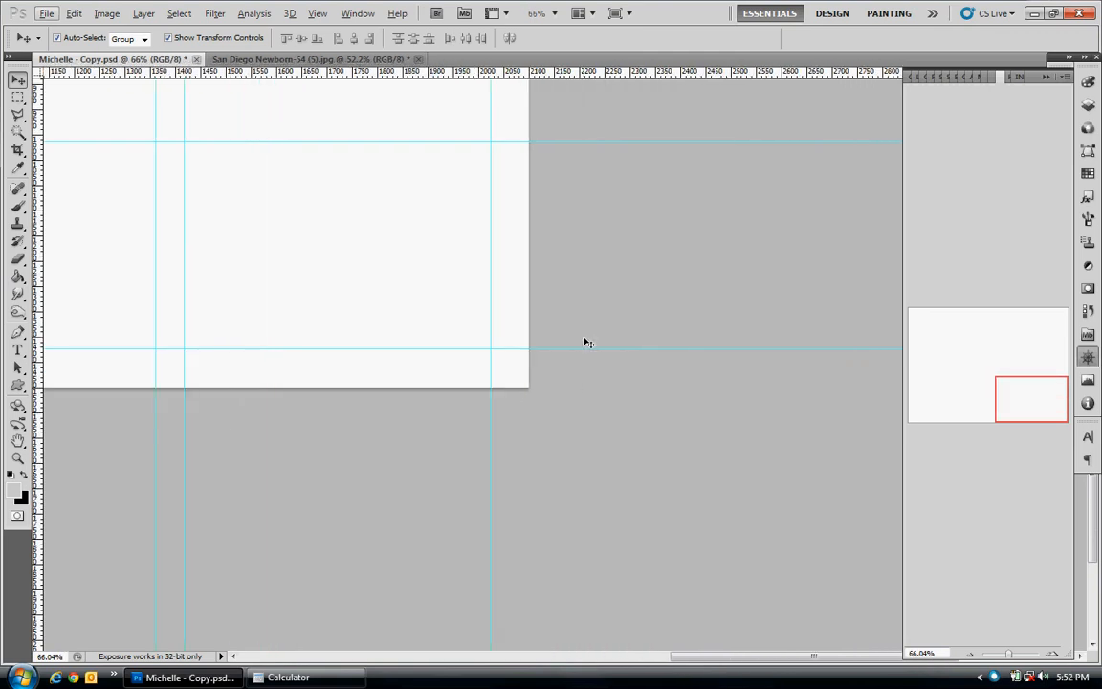
pyautogui.scroll(-3, 585, 340)
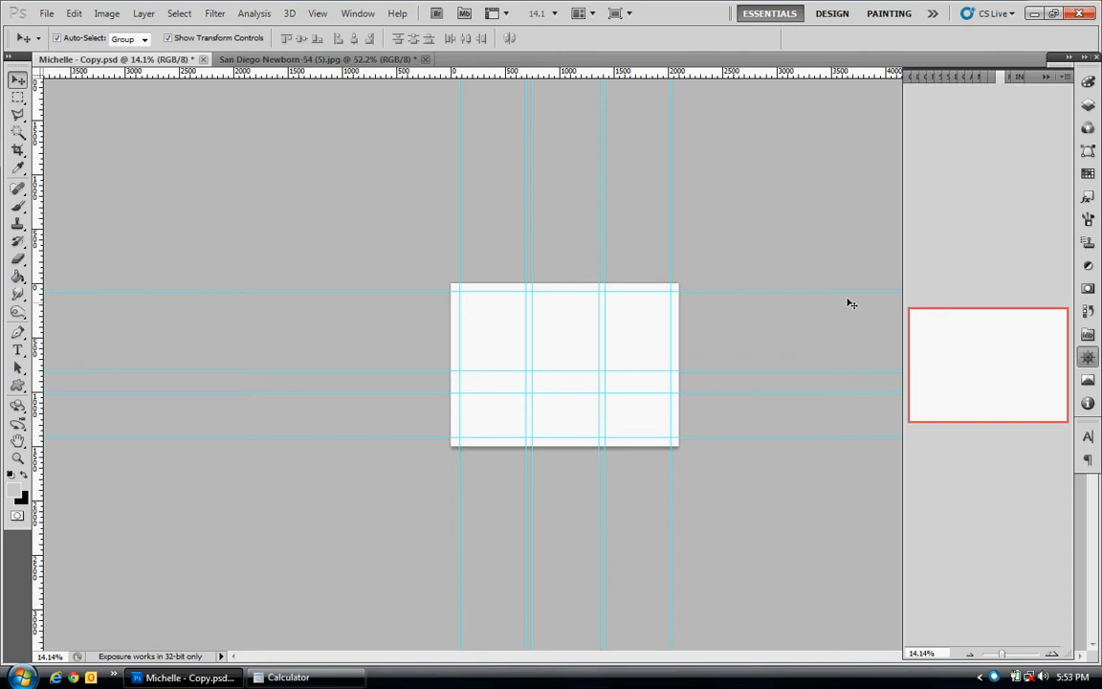
# Show the Bottom Left, Bottom Right and Bottom Middle Picture layers, along with Layer 2.
pyautogui.click(1088, 105)
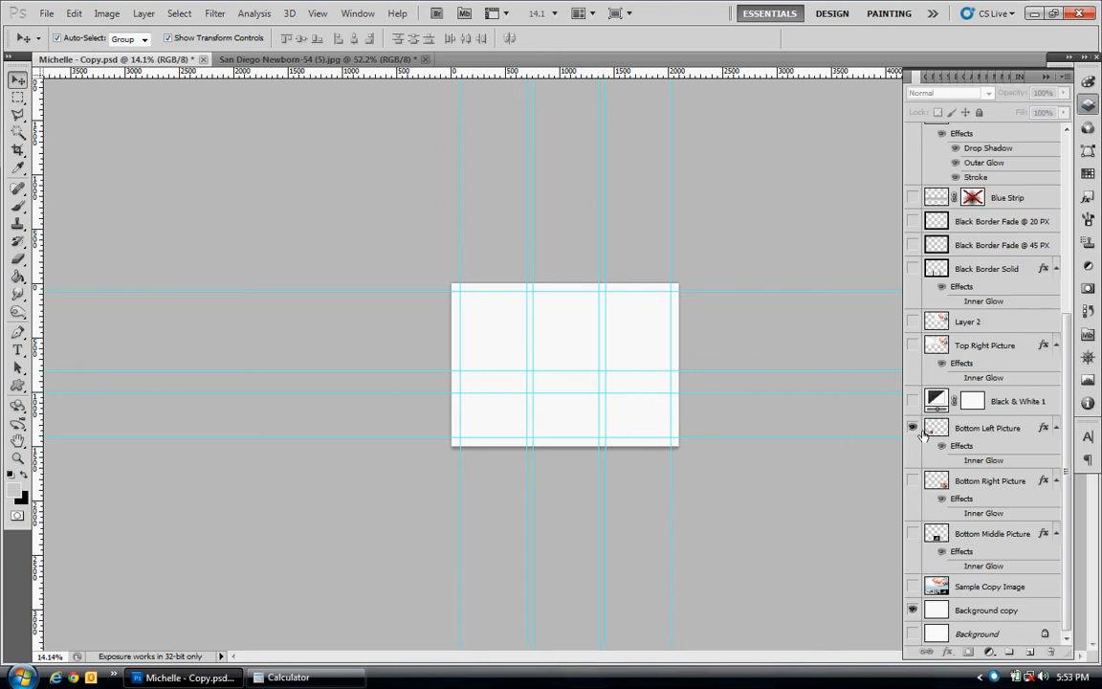
pyautogui.moveTo(914, 430); pyautogui.dragTo(912, 533)
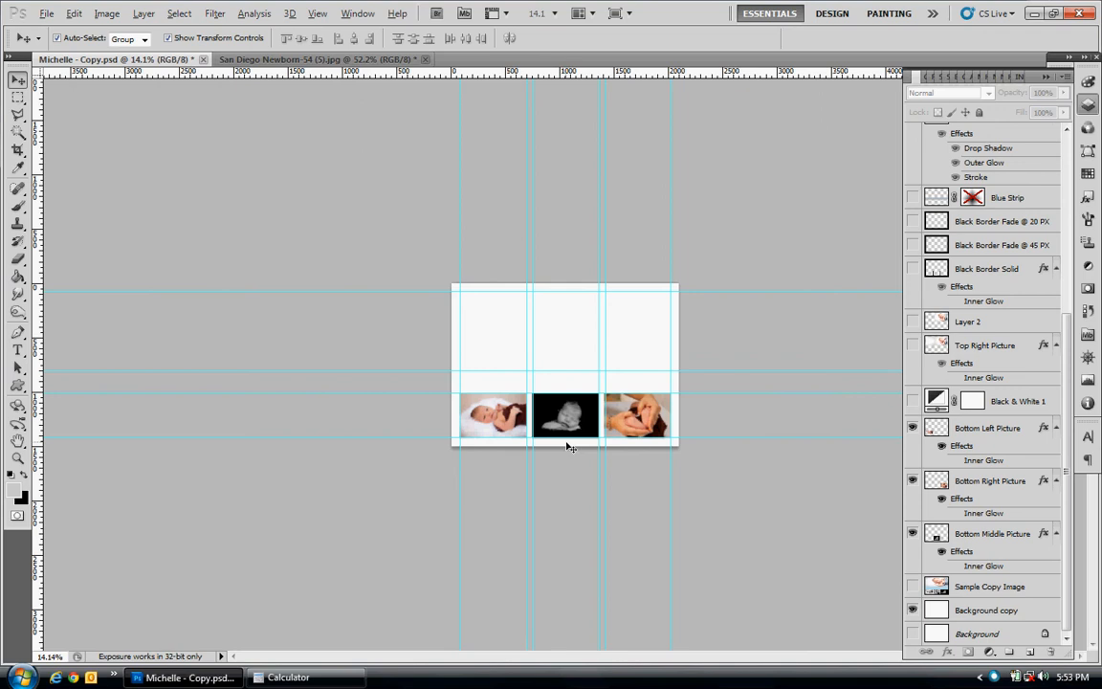
pyautogui.scroll(7, 567, 446)
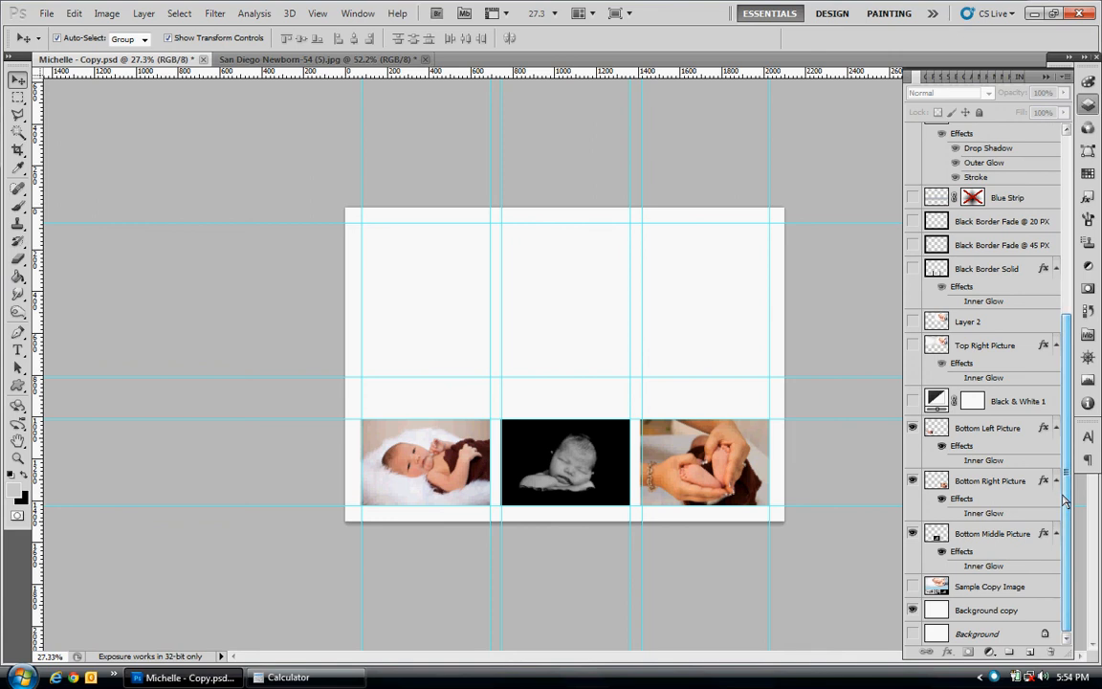
pyautogui.click(914, 321)
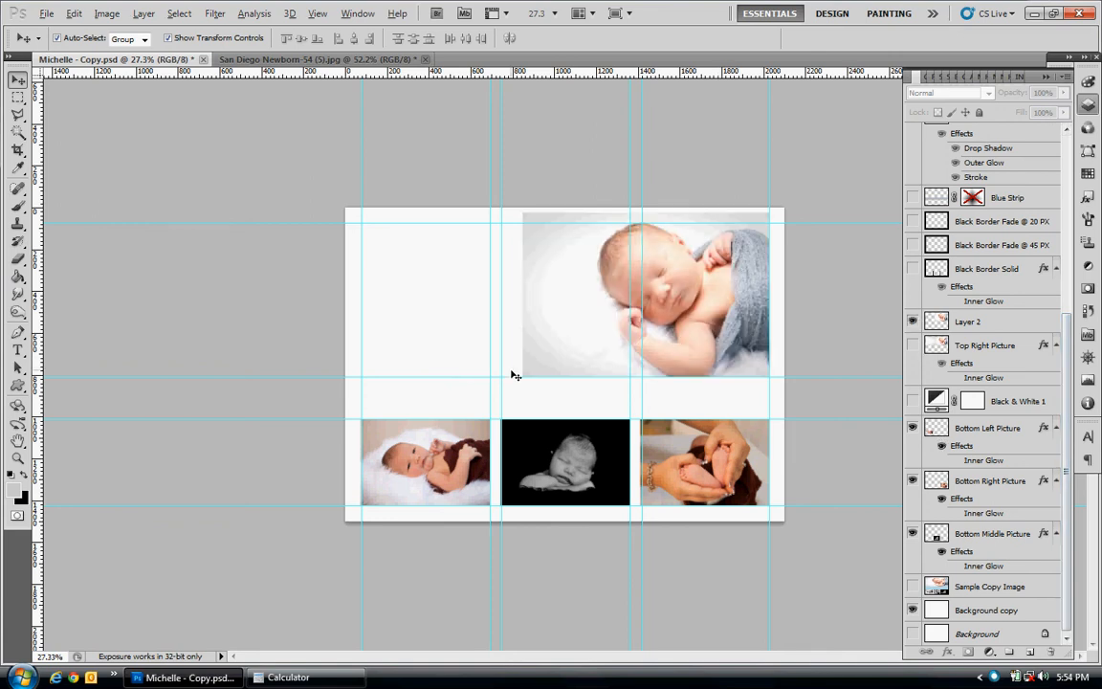
# Examine up close the gap between Layer 2's lower edge and the bottom pictures, along with the guides around it.
pyautogui.scroll(5, 514, 375)
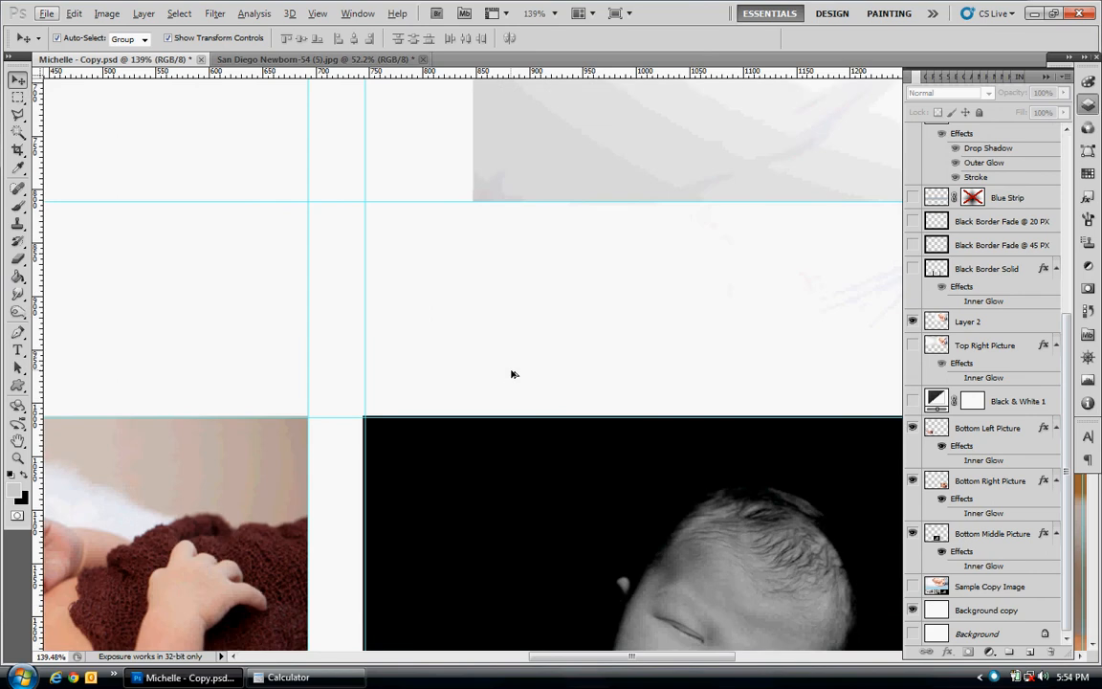
pyautogui.scroll(-1, 513, 375)
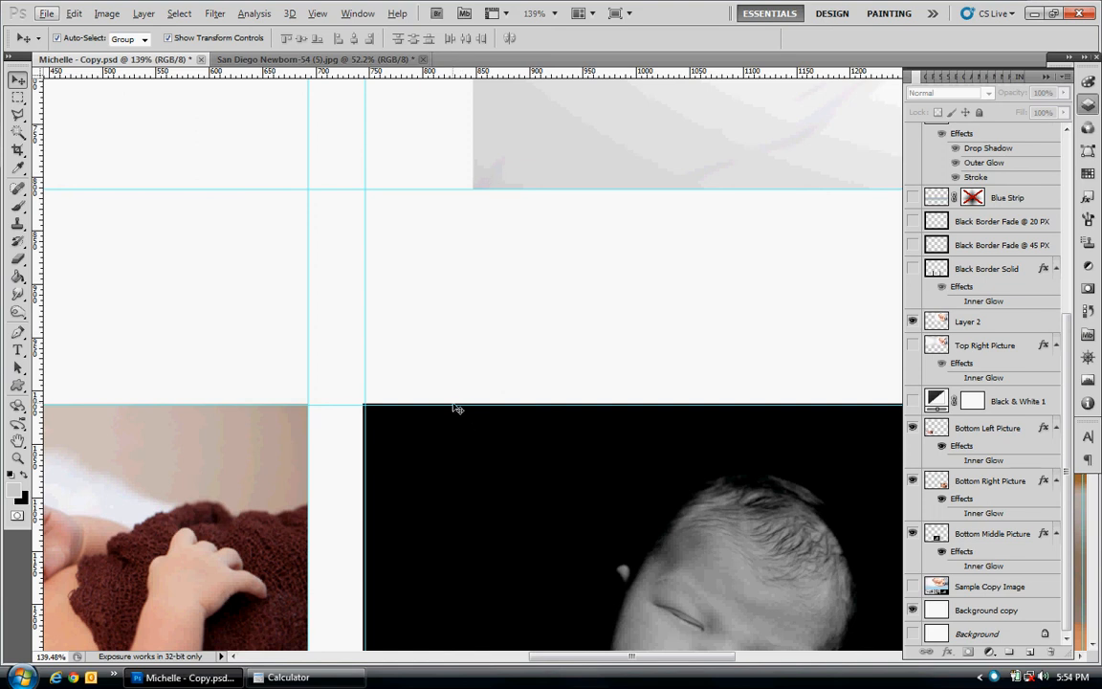
pyautogui.scroll(-7, 455, 407)
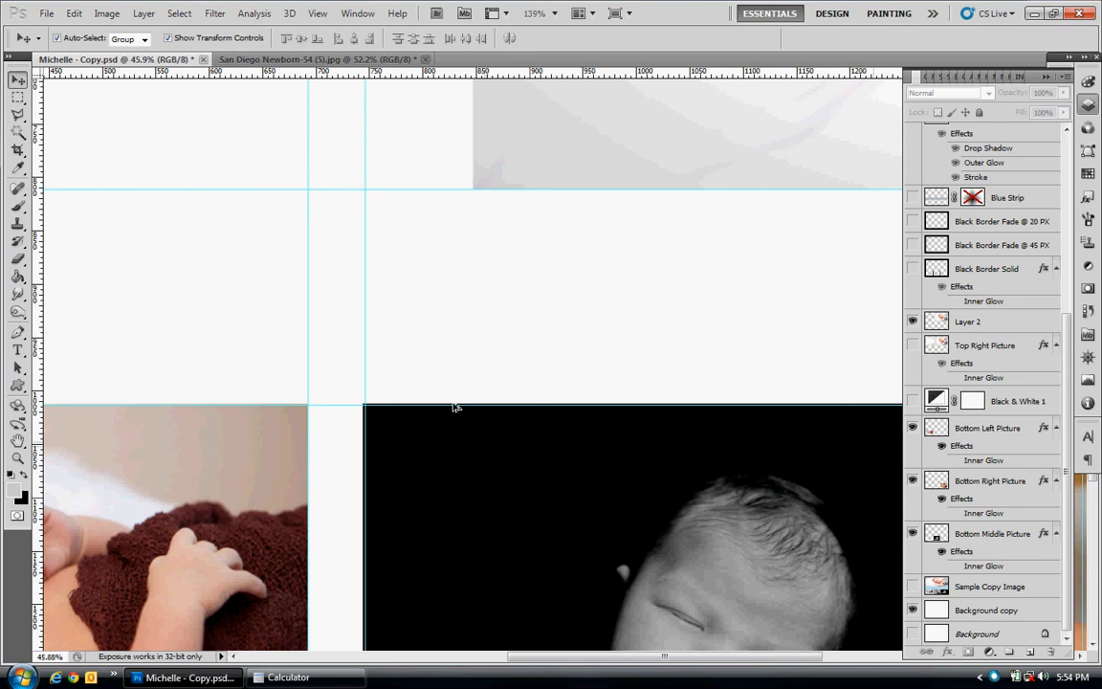
pyautogui.click(455, 406)
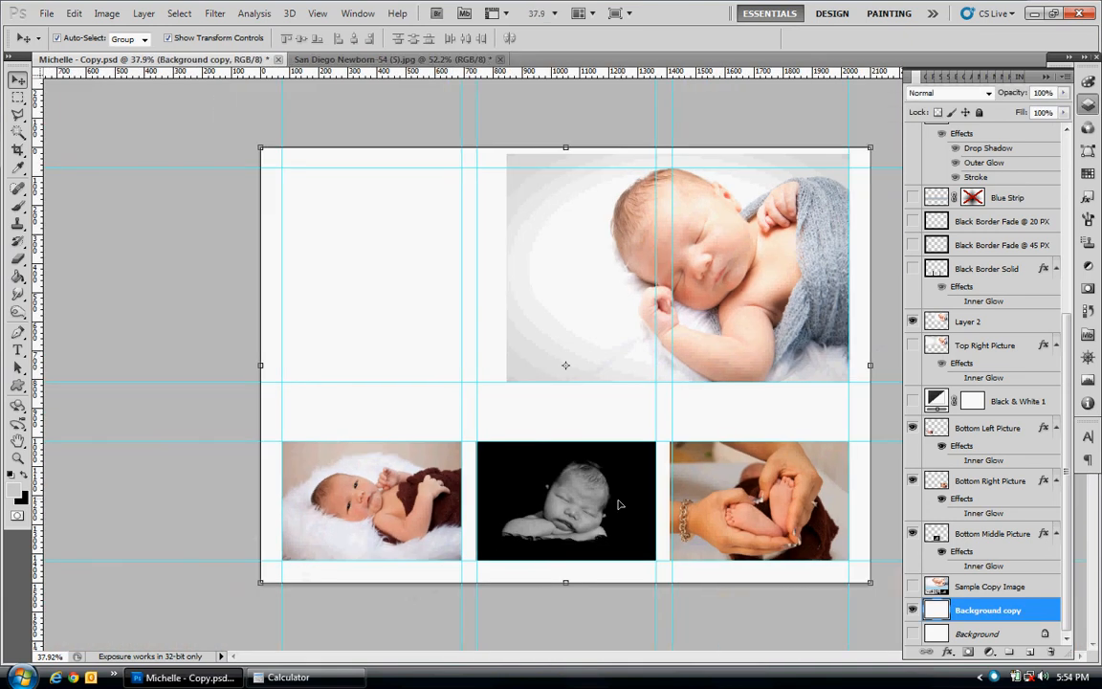